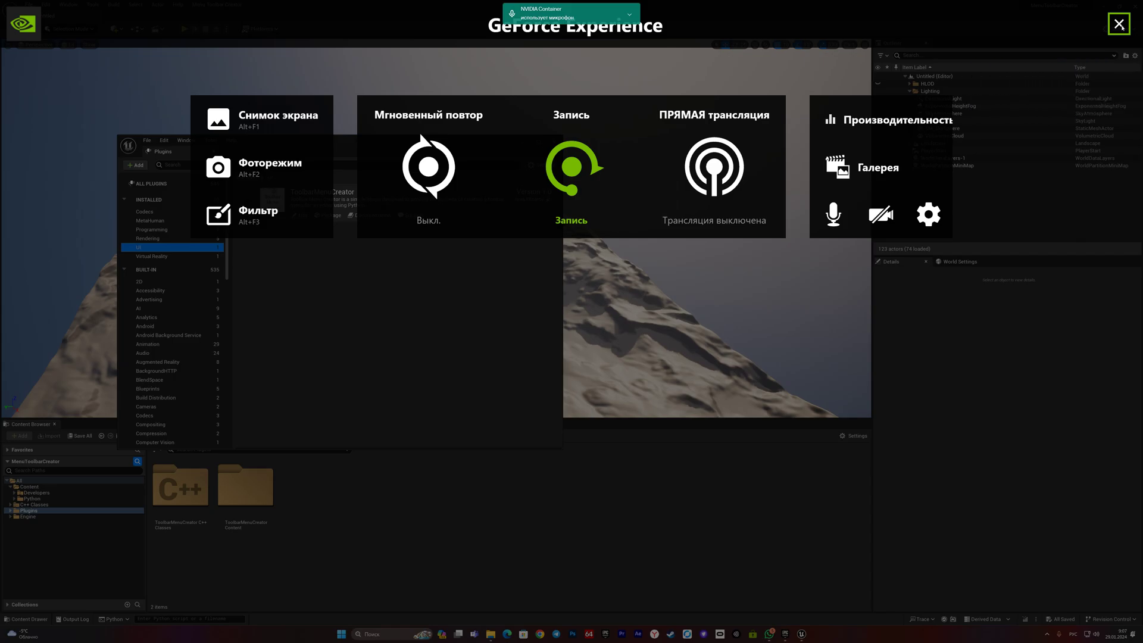
# - Dismiss the GeForce overlay and check that ToolbarMenuCreator appears under the UI plugins
pyautogui.click(1119, 24)
pyautogui.click(554, 141)
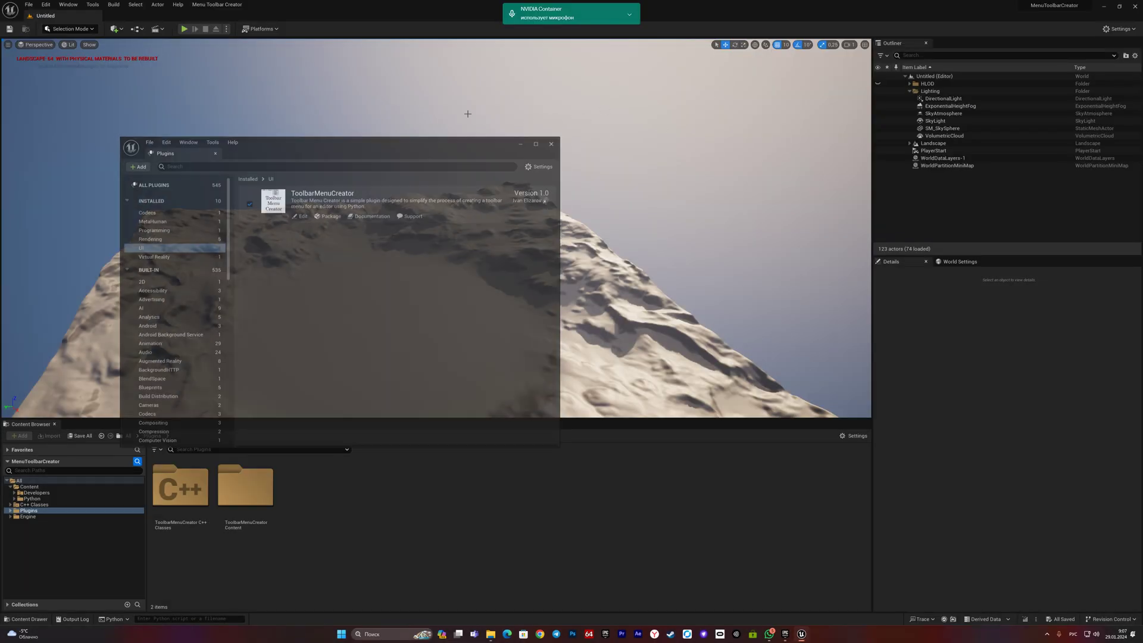
pyautogui.click(45, 4)
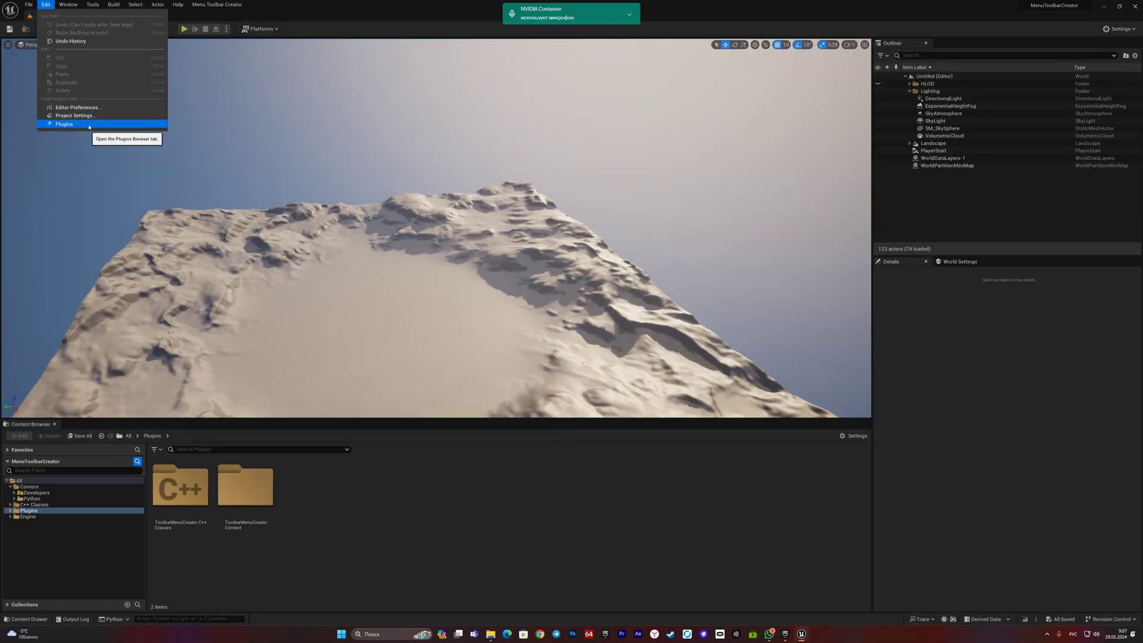
pyautogui.click(62, 125)
pyautogui.click(147, 247)
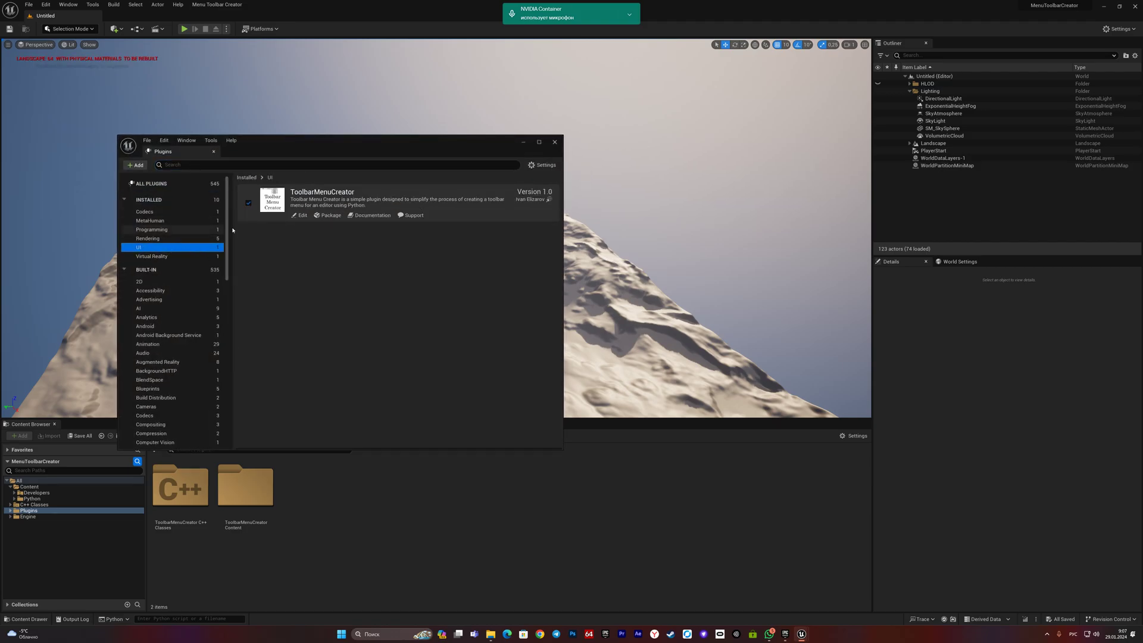
pyautogui.click(554, 141)
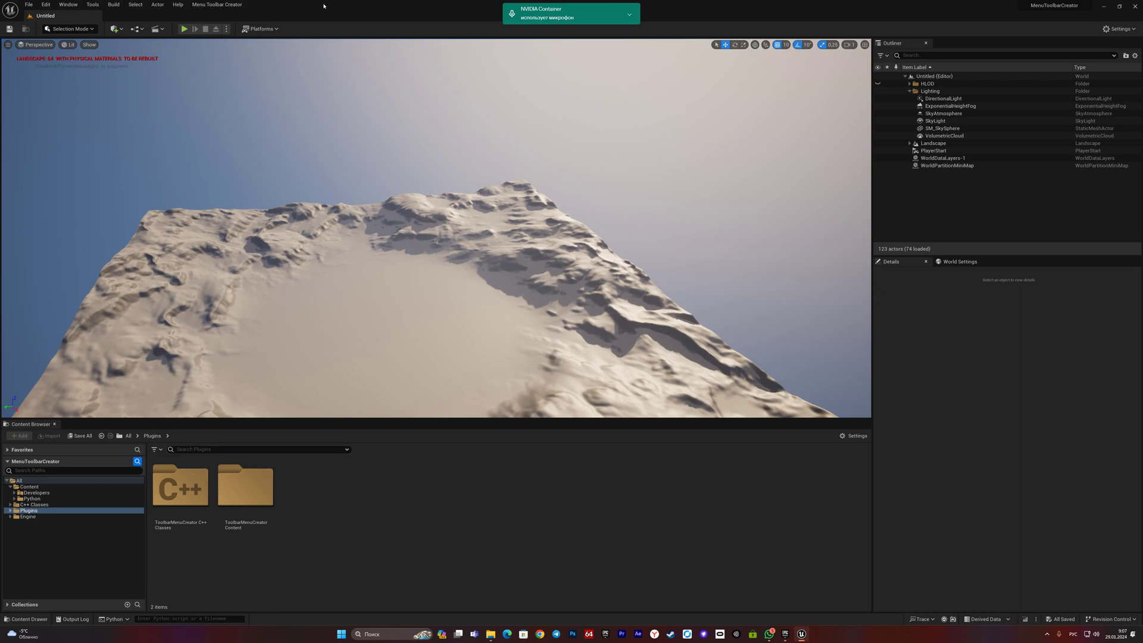
pyautogui.click(214, 5)
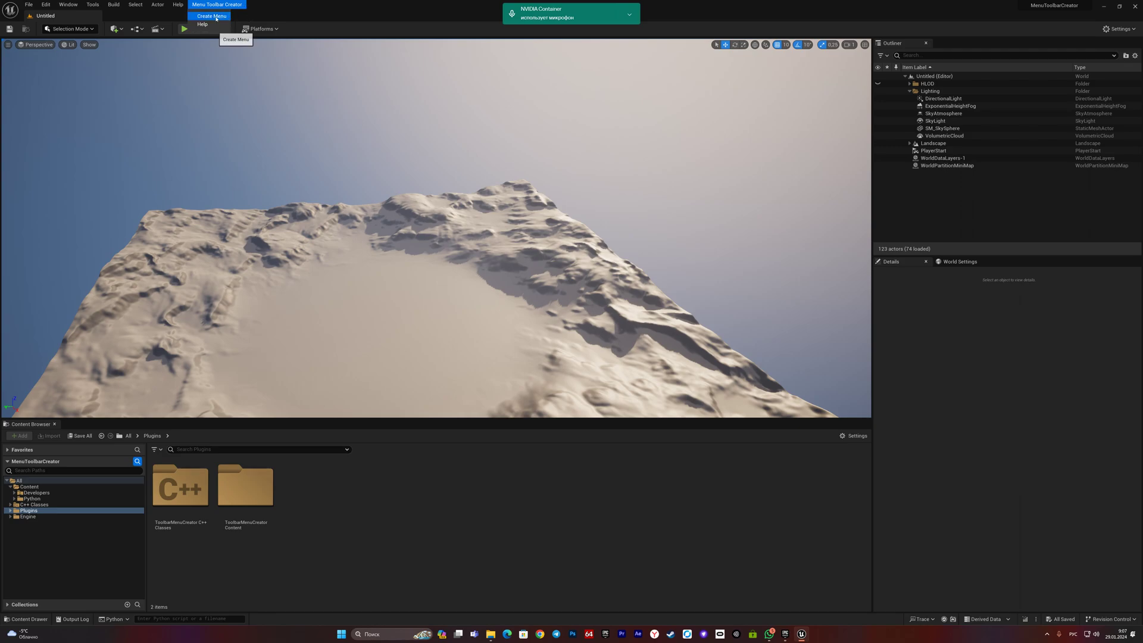
# - Create a new NameMenu1 menu with SubMenu1 assigned to TestWidget1
pyautogui.click(212, 16)
pyautogui.moveTo(519, 104); pyautogui.dragTo(539, 189)
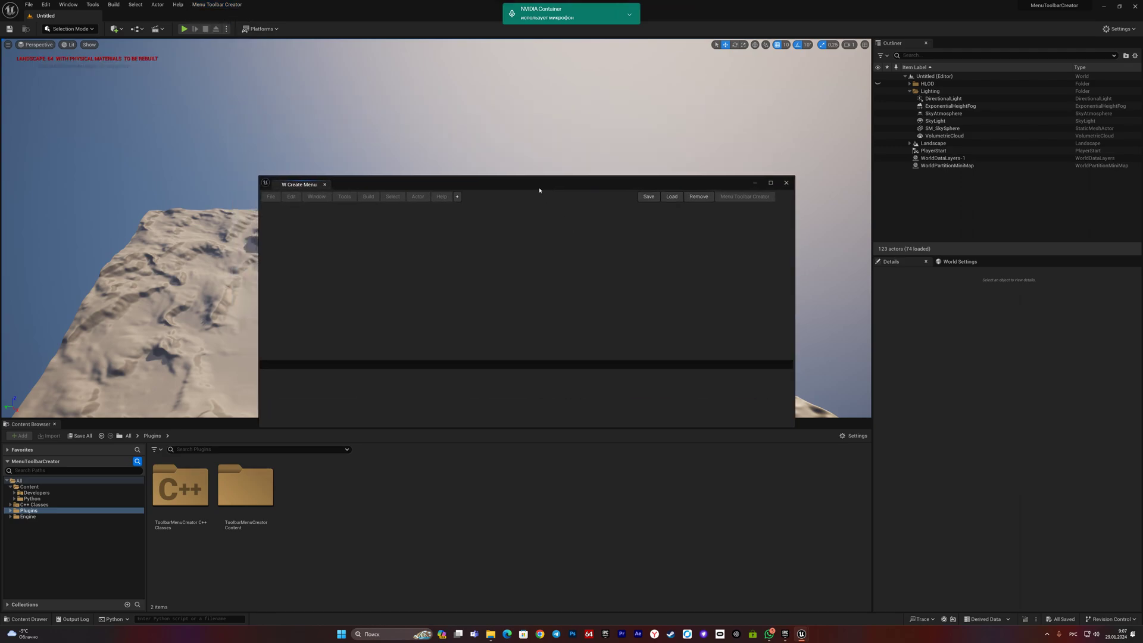
pyautogui.click(458, 199)
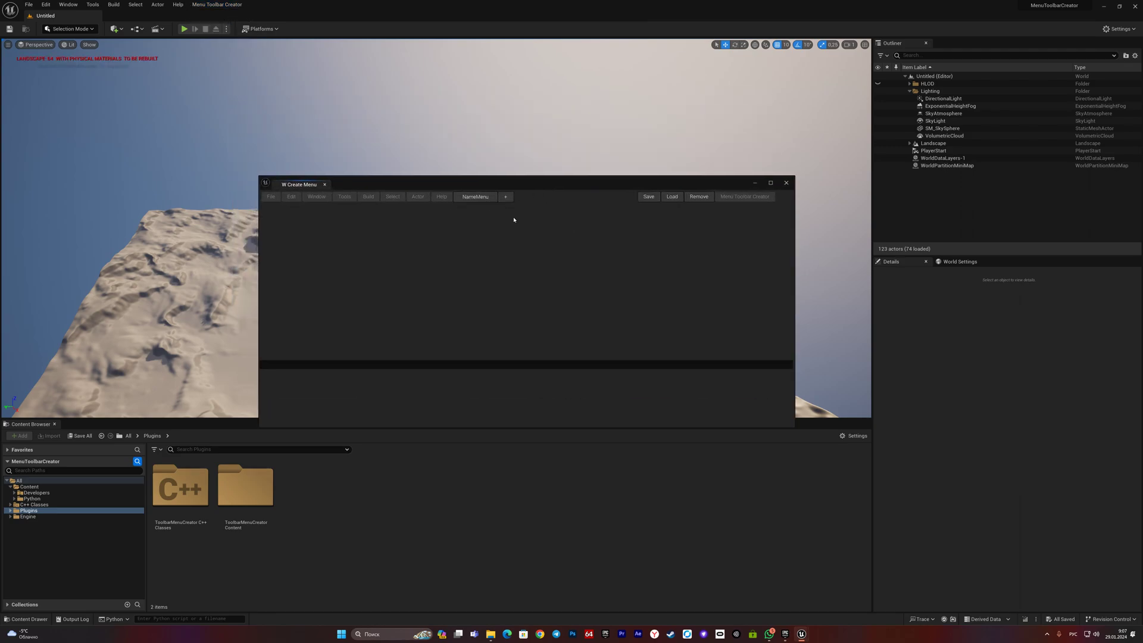
pyautogui.click(506, 196)
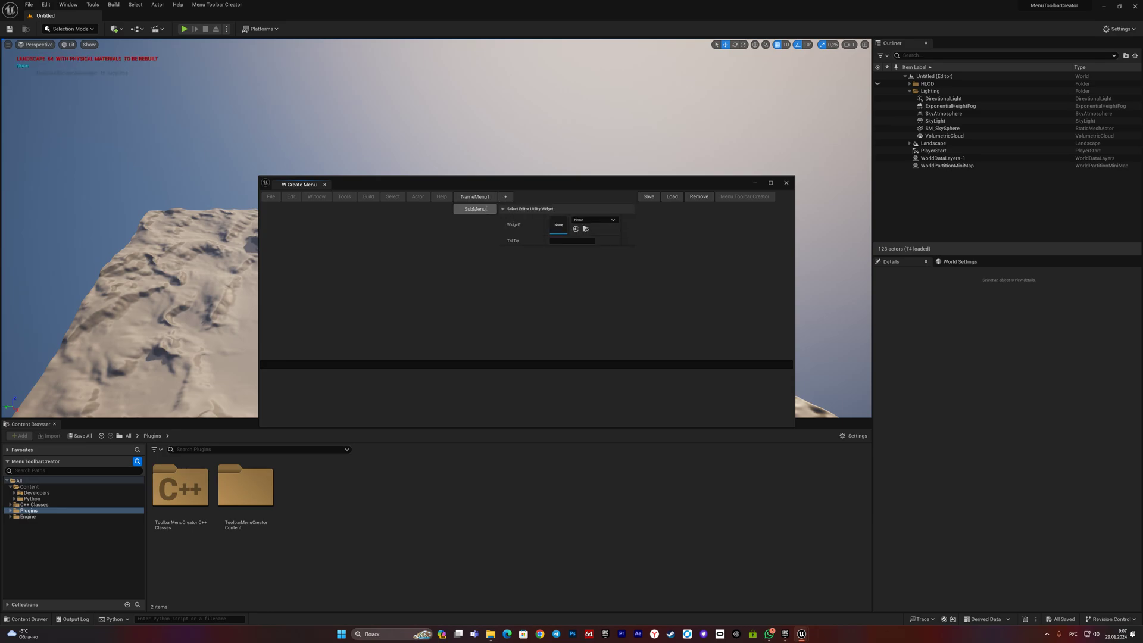
pyautogui.click(577, 242)
pyautogui.click(594, 220)
pyautogui.click(634, 320)
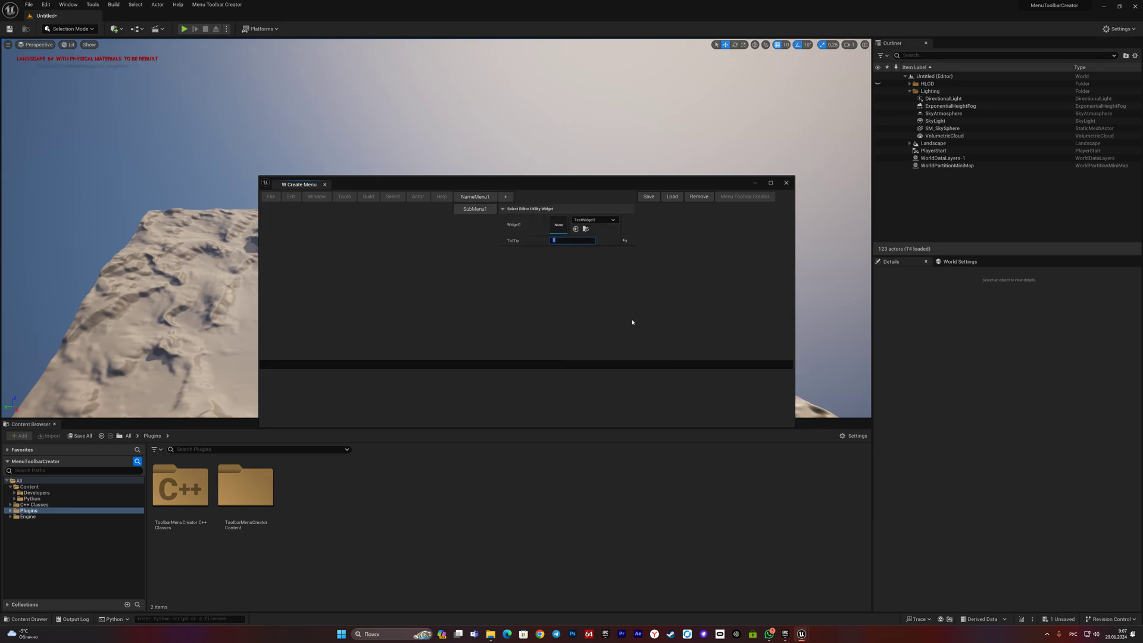
# - Save the menu, enlarge the generated script panel, and close the creator window
pyautogui.click(650, 197)
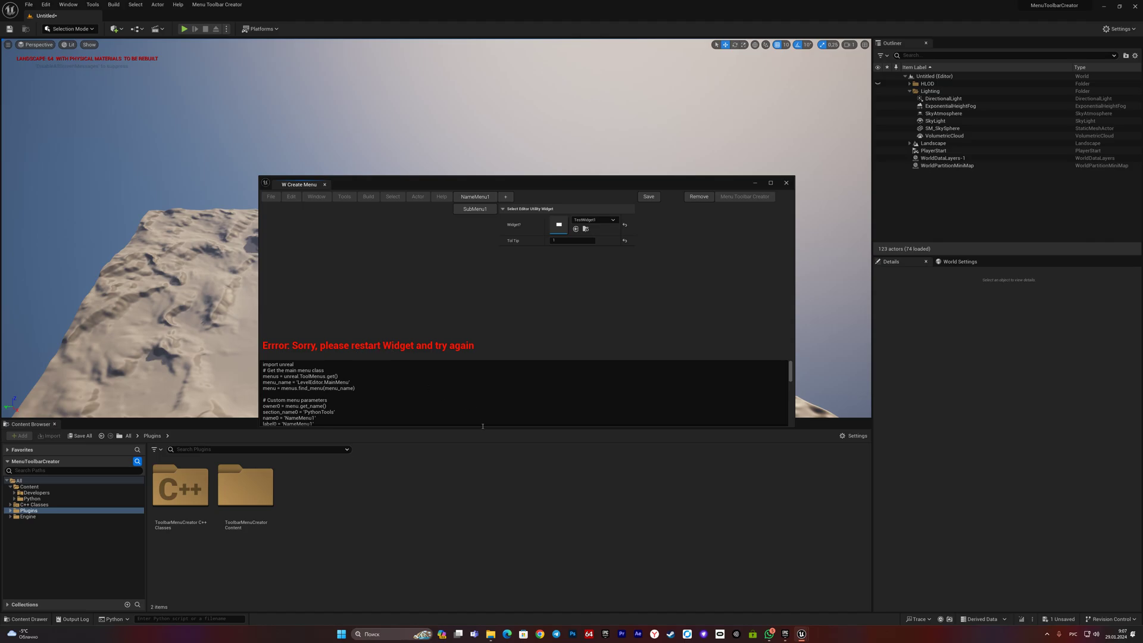
pyautogui.moveTo(482, 428); pyautogui.dragTo(490, 528)
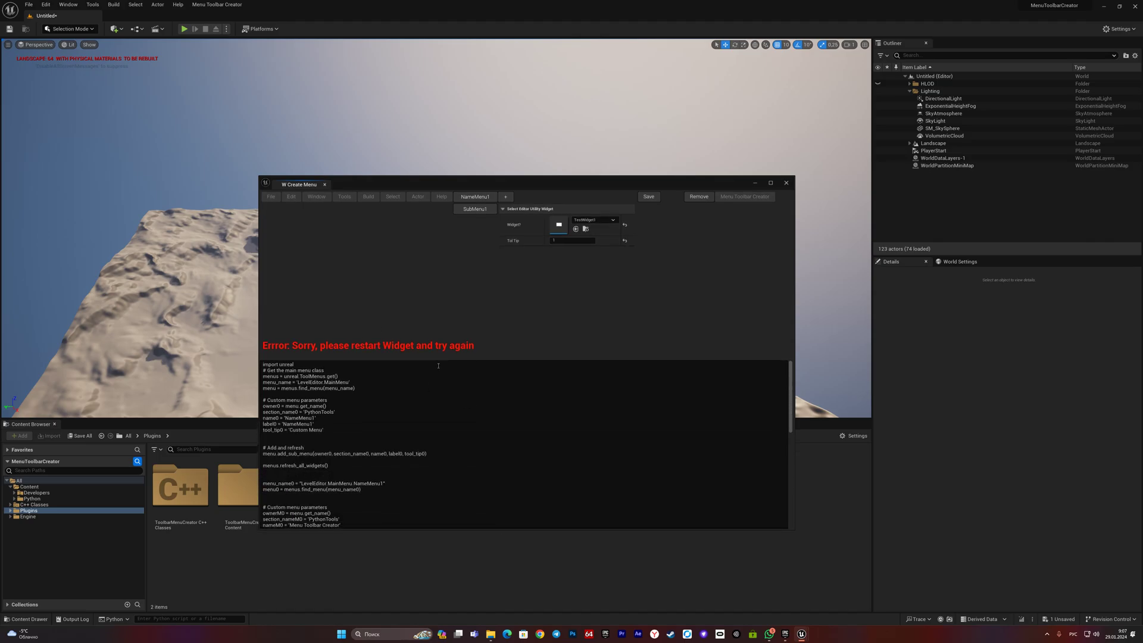
pyautogui.click(786, 183)
pyautogui.click(216, 5)
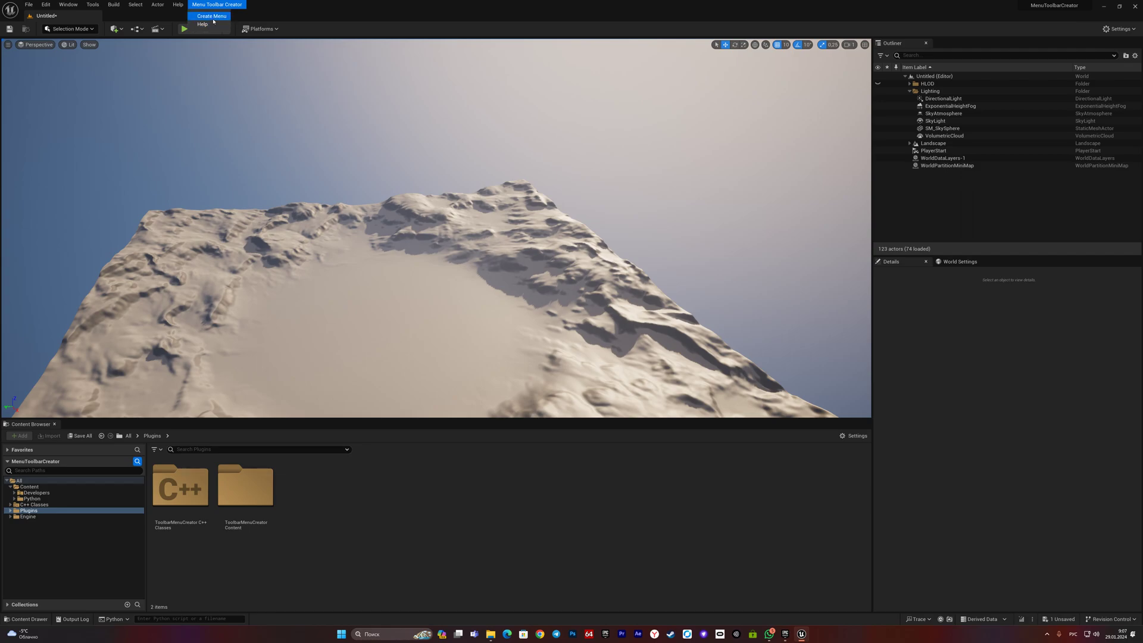
# - Add Custom Menu with SubMenu1 opening TestWidget1, plus a second empty submenu
pyautogui.click(215, 17)
pyautogui.click(457, 196)
pyautogui.write('Custom Menu')
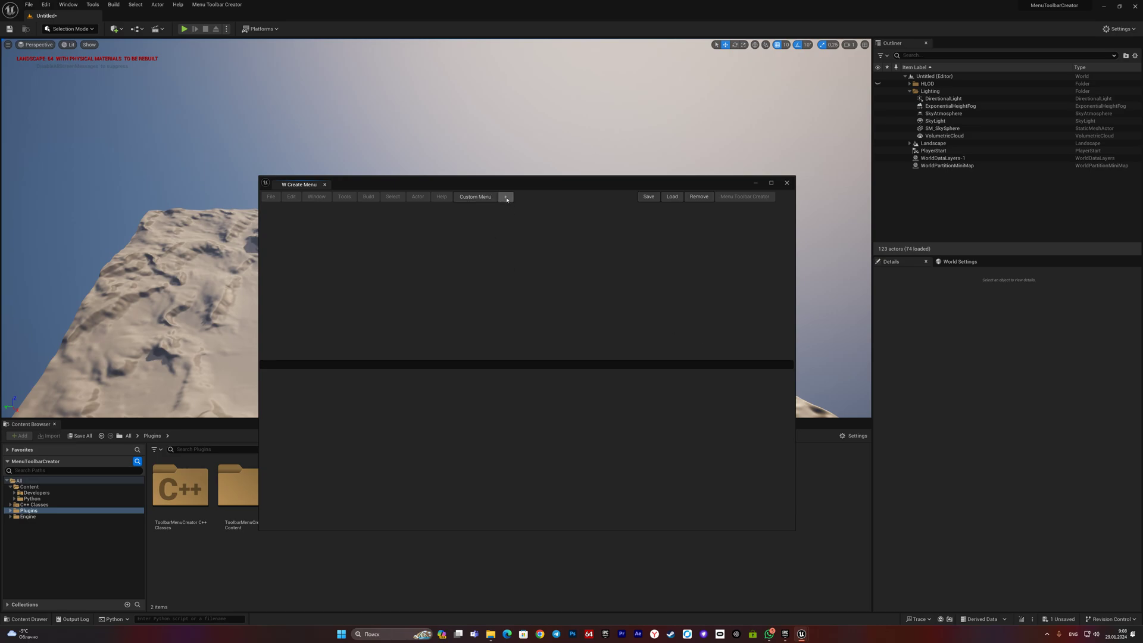
pyautogui.click(506, 199)
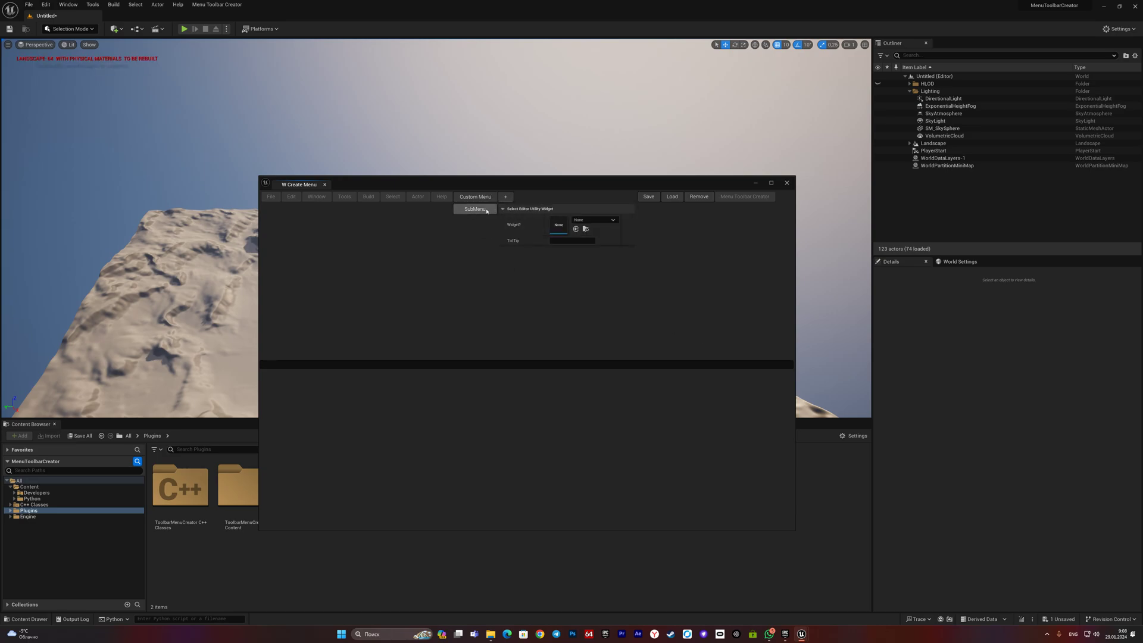
pyautogui.click(487, 210)
pyautogui.write('1')
pyautogui.click(572, 241)
pyautogui.write('Description 1')
pyautogui.click(587, 222)
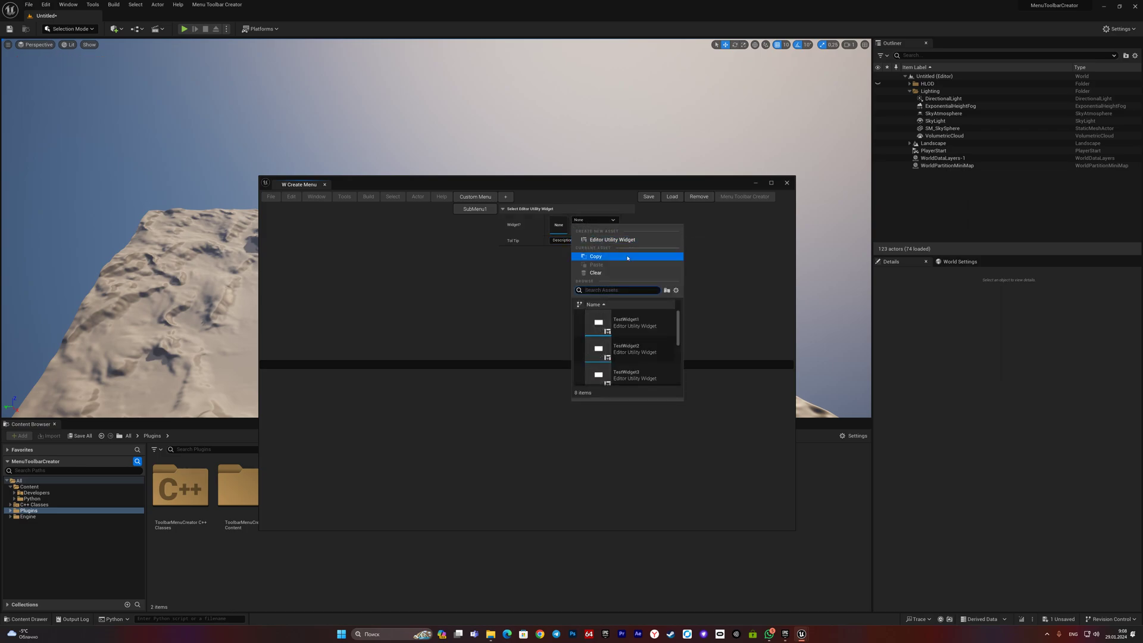
pyautogui.scroll(-3, 681, 357)
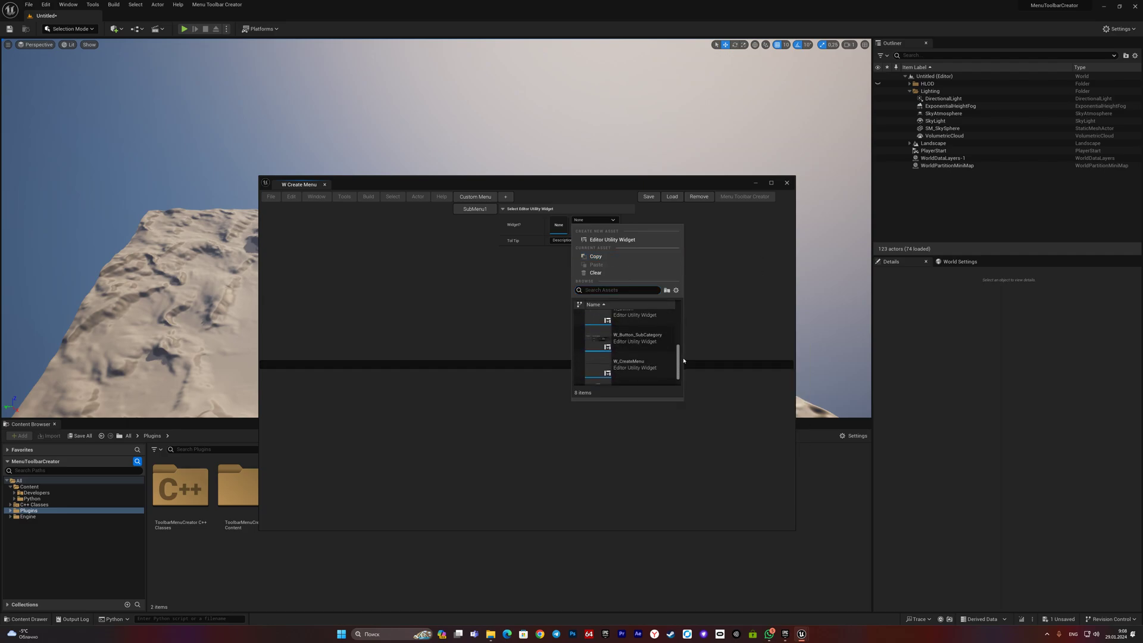
pyautogui.scroll(-1, 683, 360)
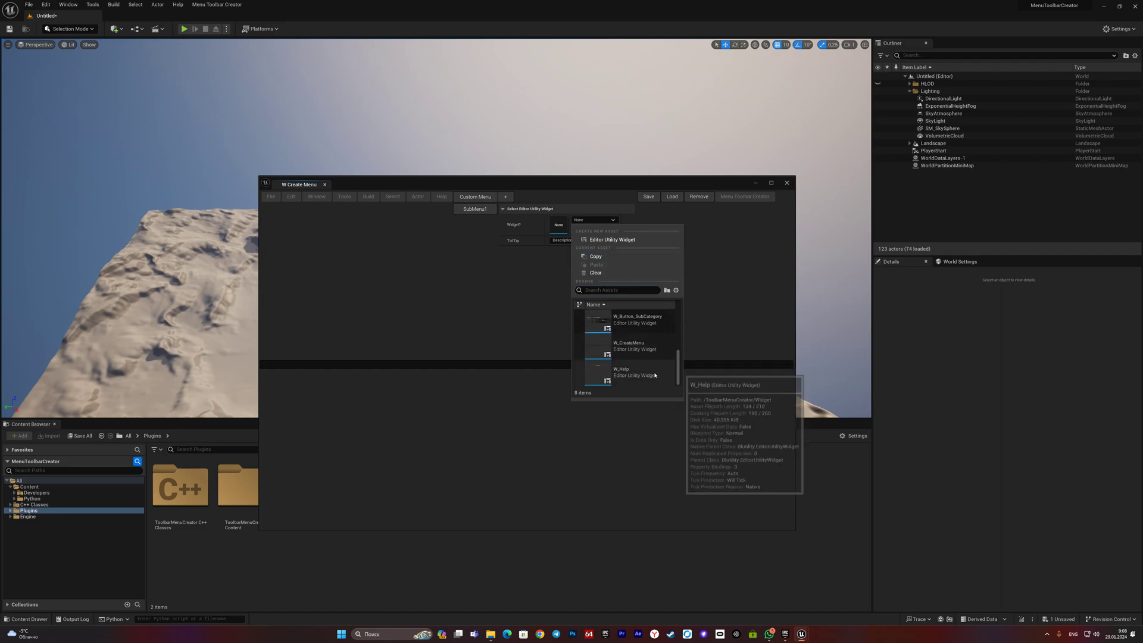
pyautogui.scroll(1, 654, 371)
pyautogui.scroll(1, 654, 362)
pyautogui.scroll(1, 654, 349)
pyautogui.scroll(1, 655, 330)
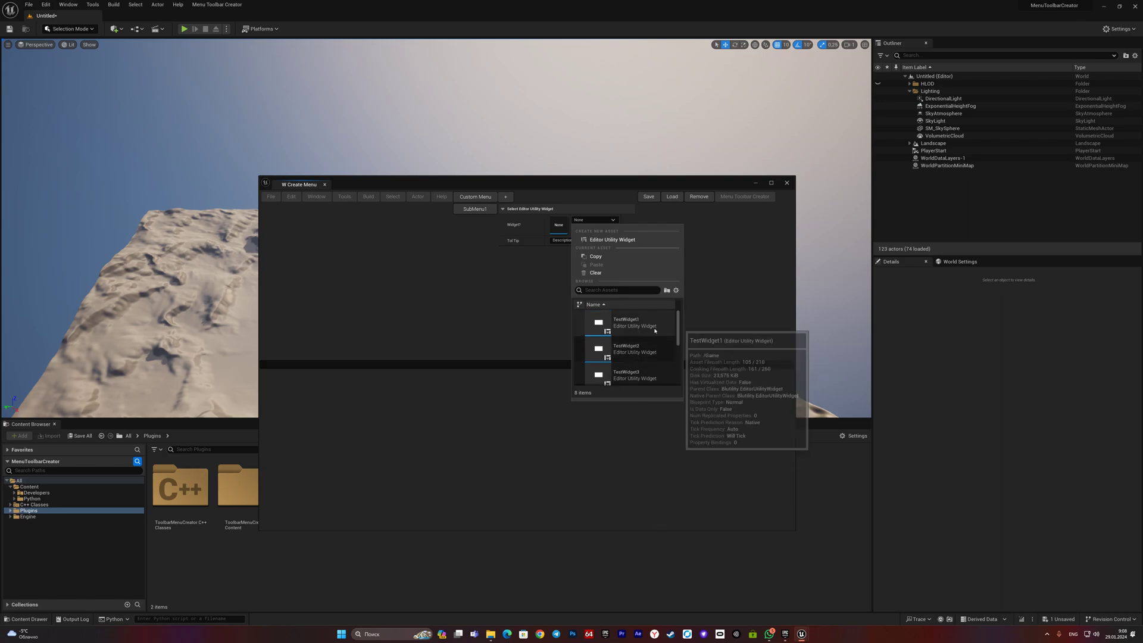
pyautogui.click(654, 330)
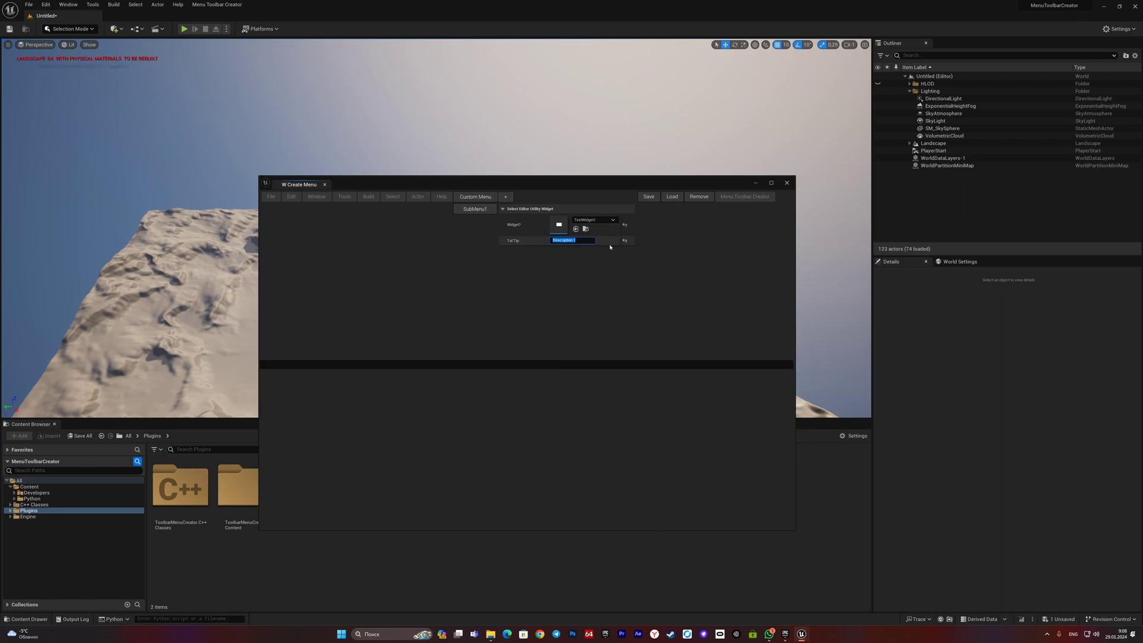
pyautogui.click(507, 198)
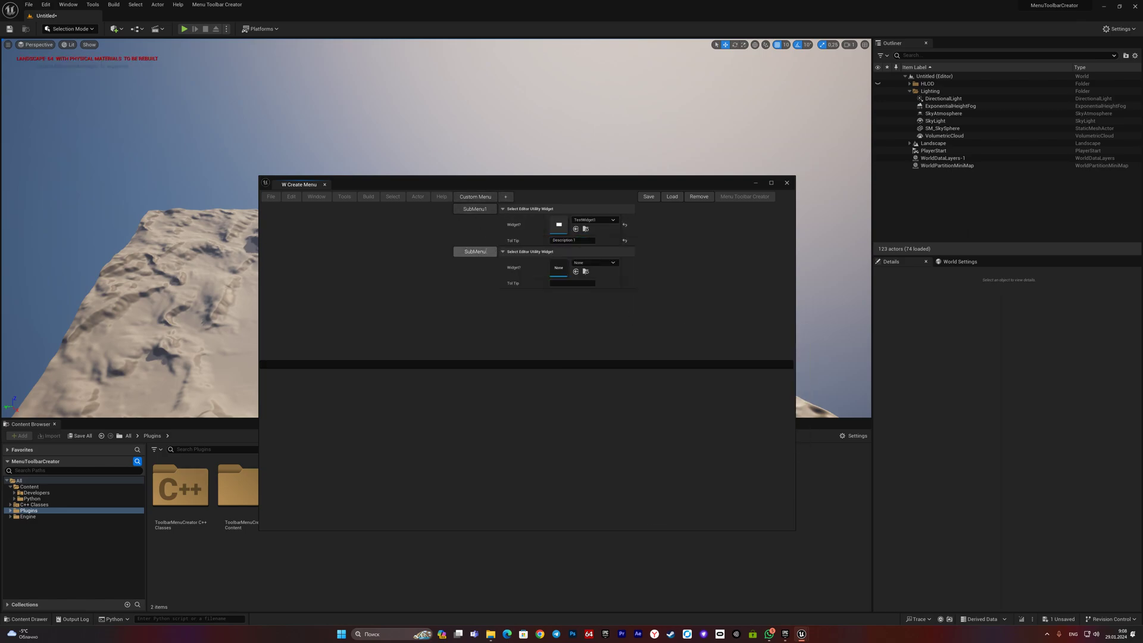
pyautogui.write('2')
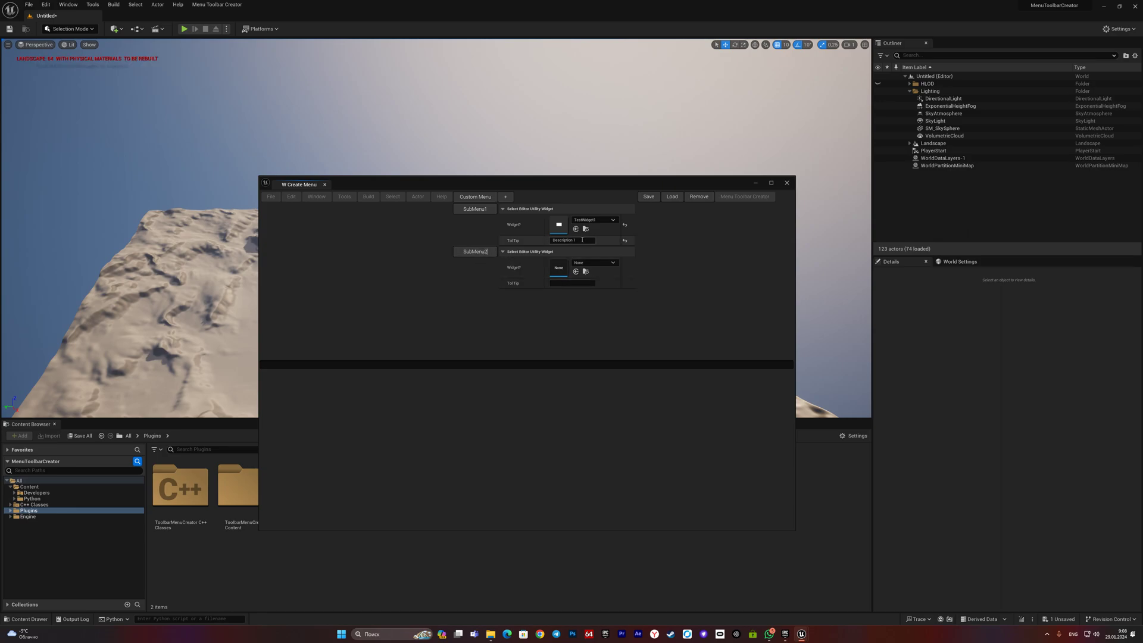
# - Assign TestWidget2 to SubMenu2 and add SubMenu3 with TestWidget3
pyautogui.press('Return')
pyautogui.write('Description 2')
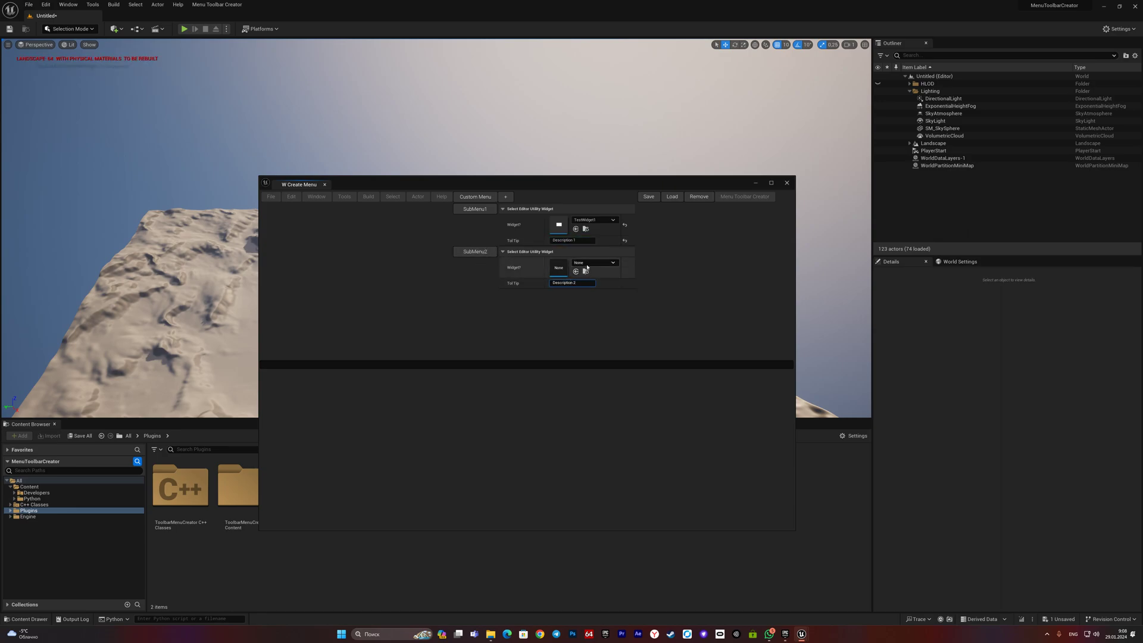
pyautogui.click(587, 267)
pyautogui.click(625, 400)
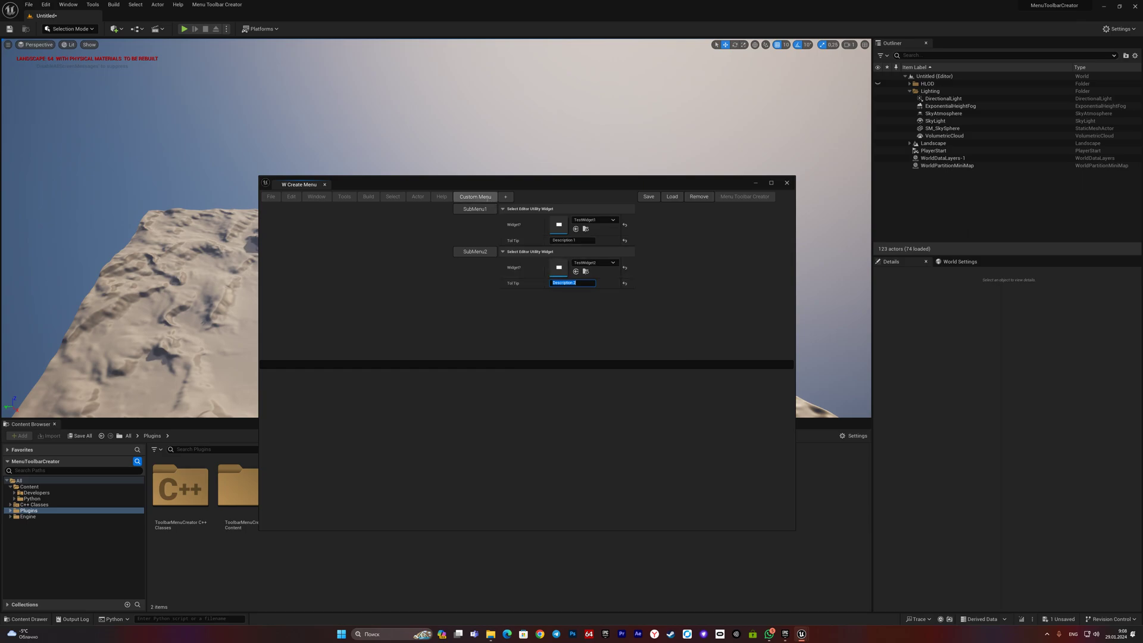
pyautogui.click(506, 197)
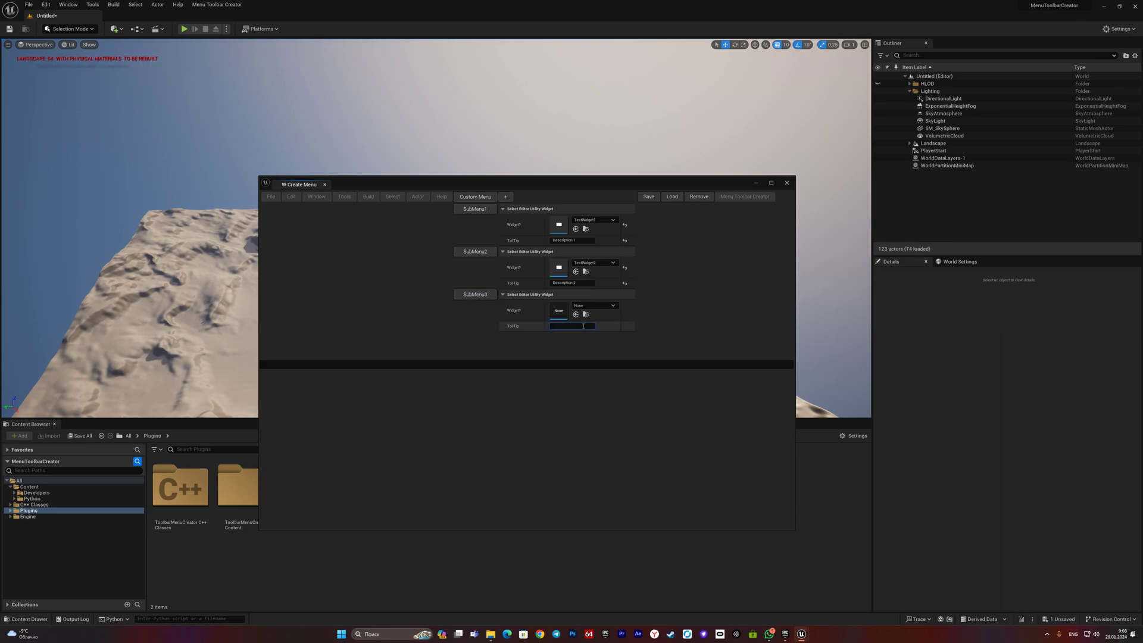
pyautogui.write('Description 3')
pyautogui.click(593, 306)
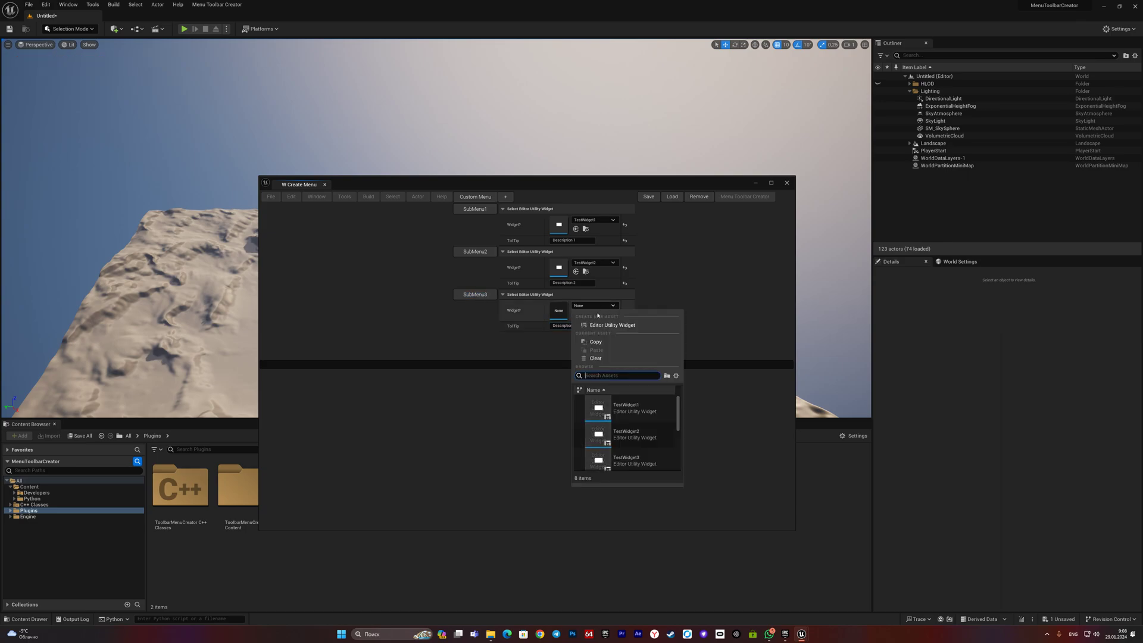
pyautogui.click(643, 459)
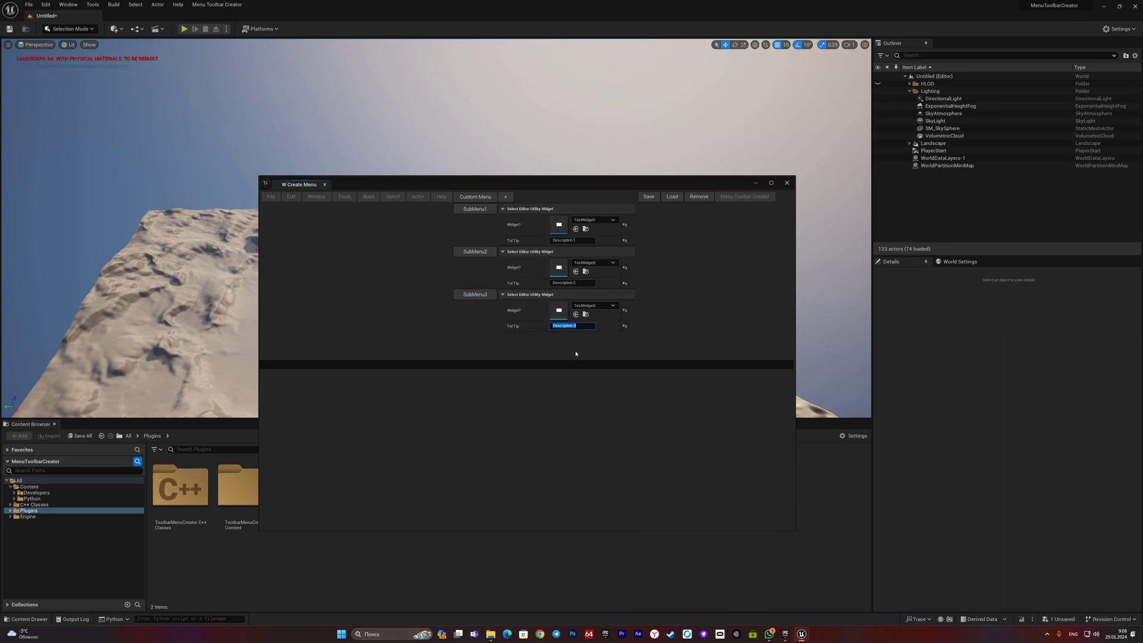
# - Add SubMenu4 with widget TestWidget4 and tooltip 'Description 4'
pyautogui.click(505, 197)
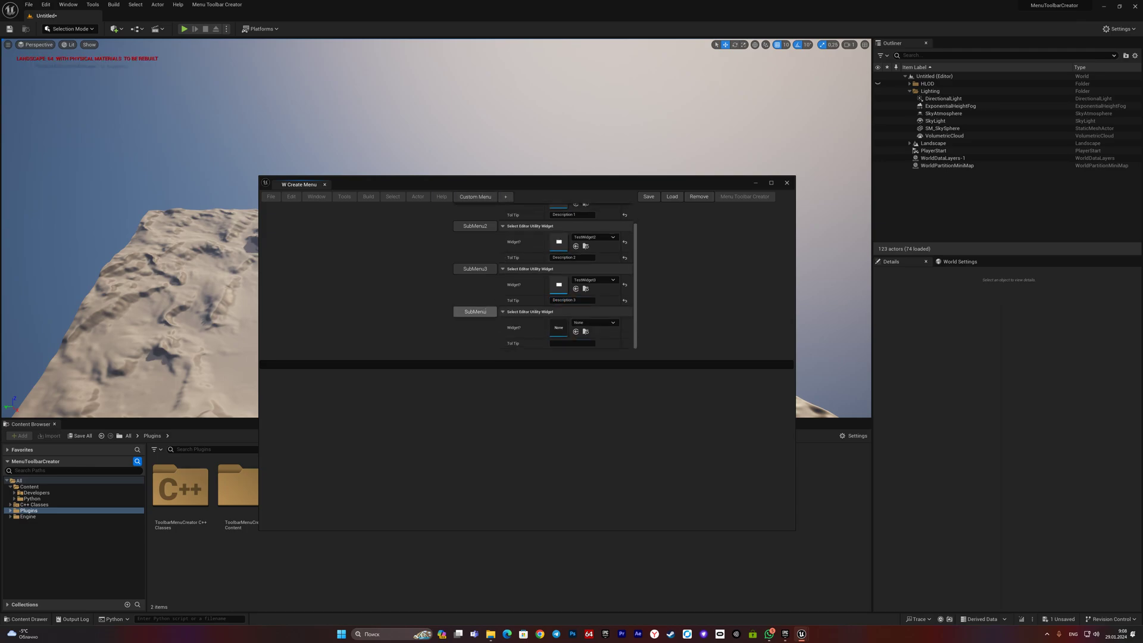
pyautogui.write('4')
pyautogui.press('Return')
pyautogui.click(588, 327)
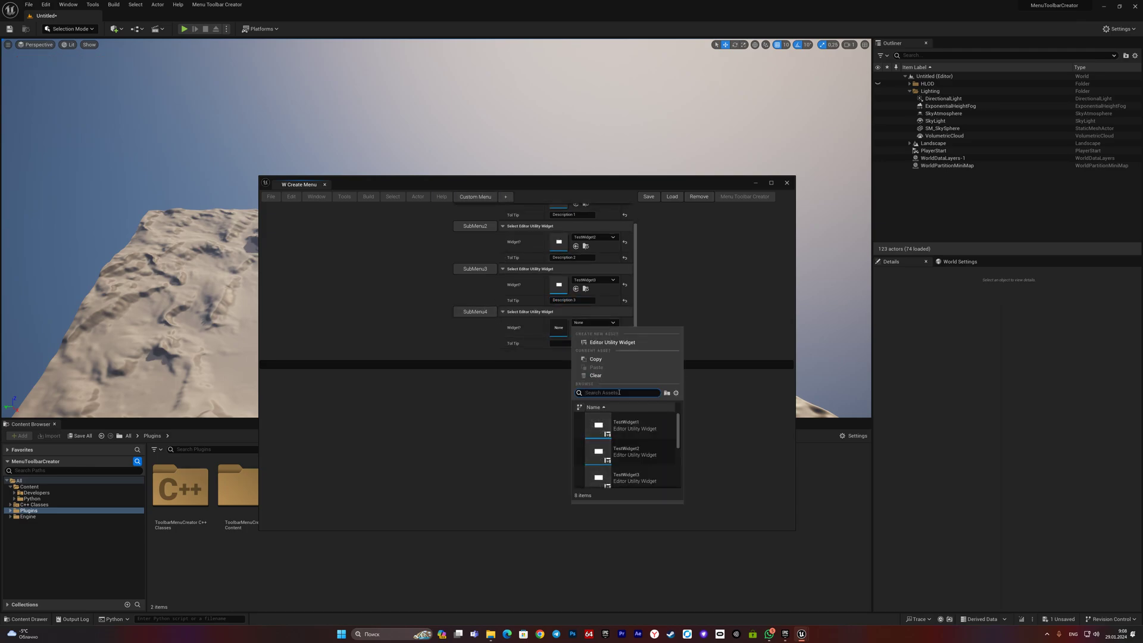
pyautogui.click(626, 478)
pyautogui.click(576, 343)
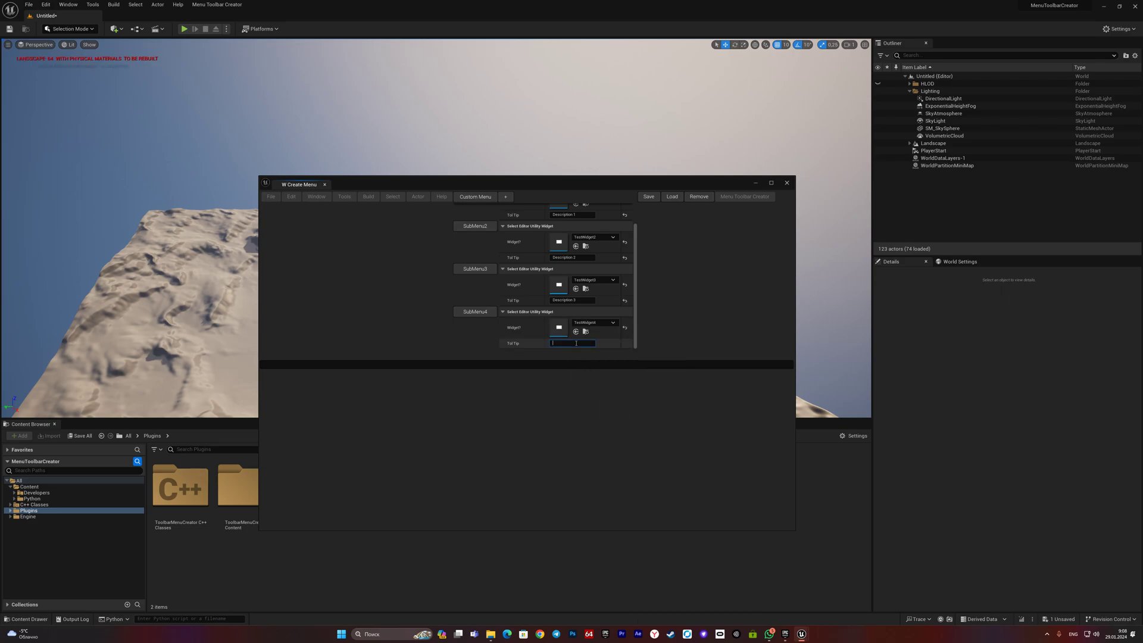
pyautogui.press('BackSpace')
pyautogui.write('4')
# - Save the four-submenu custom menu, close the creator, and quit the editor with Don't Save
pyautogui.click(650, 198)
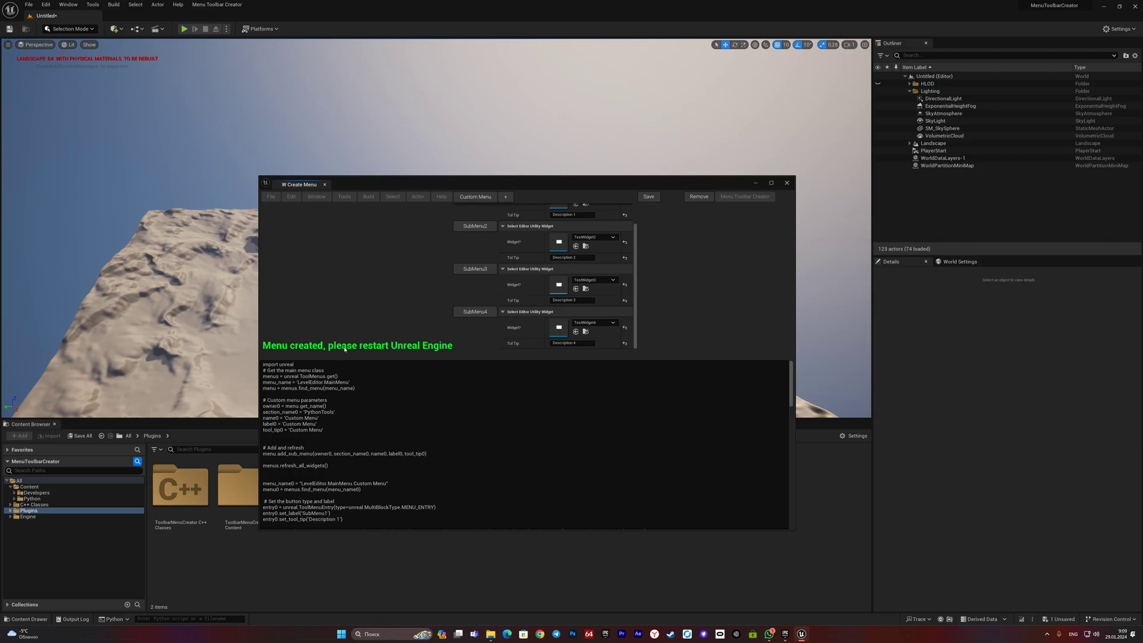
pyautogui.click(786, 184)
pyautogui.click(1136, 6)
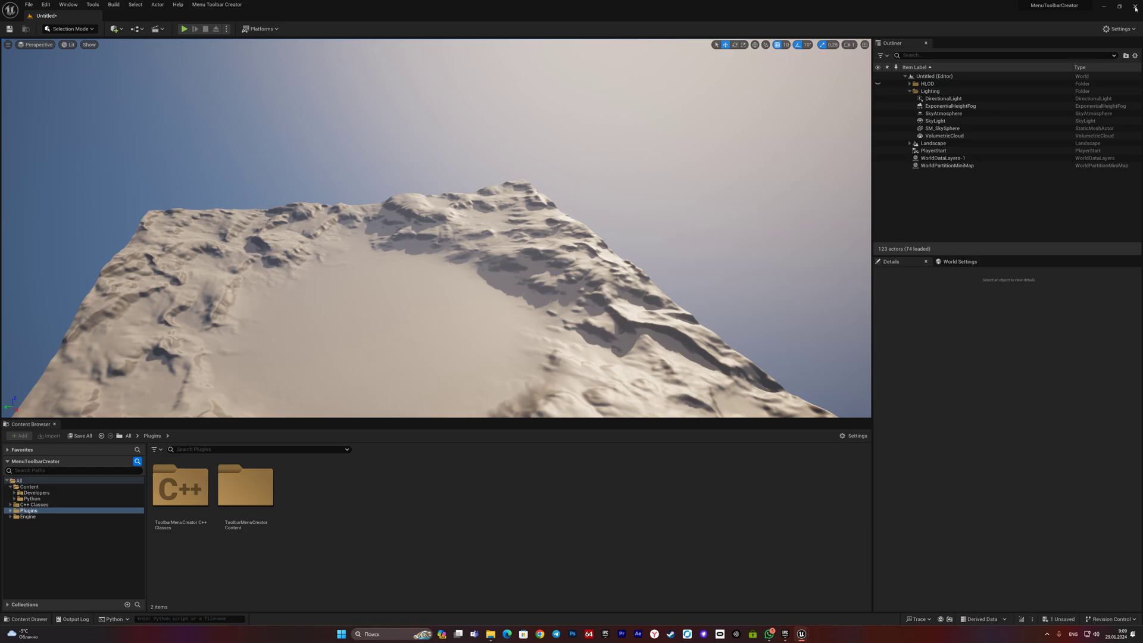
pyautogui.click(633, 400)
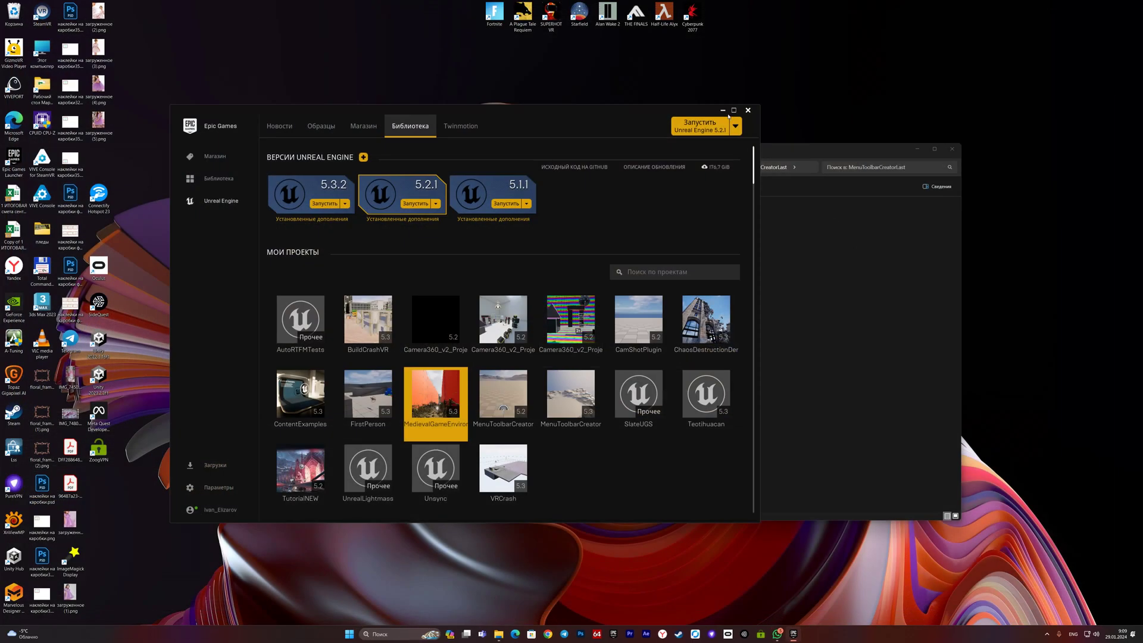
# - Relaunch the editor from MenuToolbarCreator.uproject in File Explorer
pyautogui.click(723, 110)
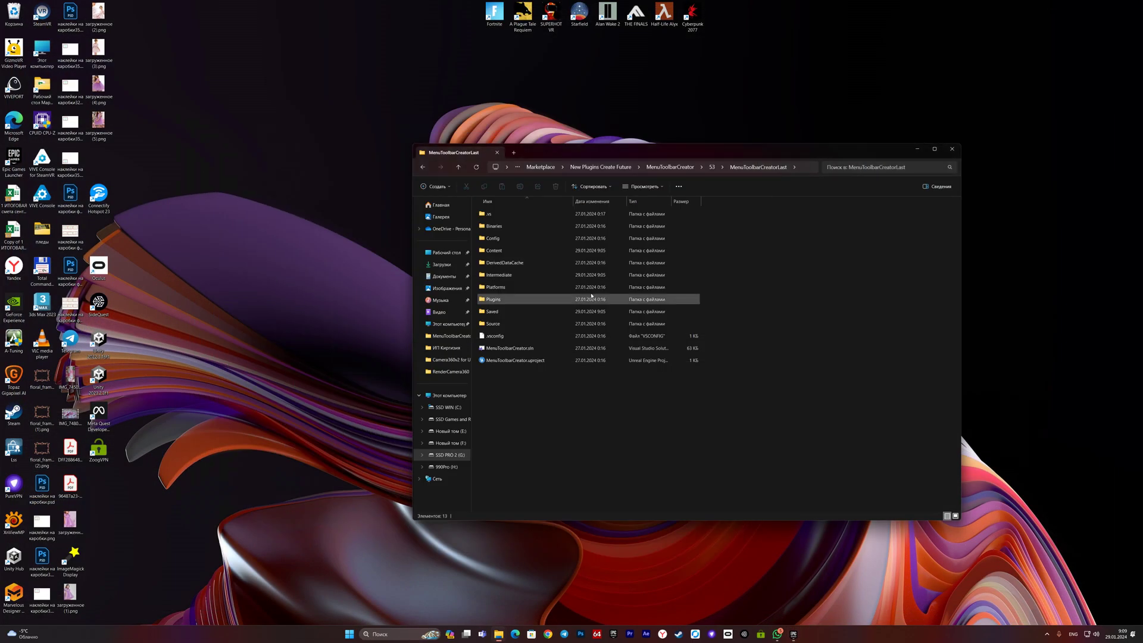
pyautogui.click(499, 362)
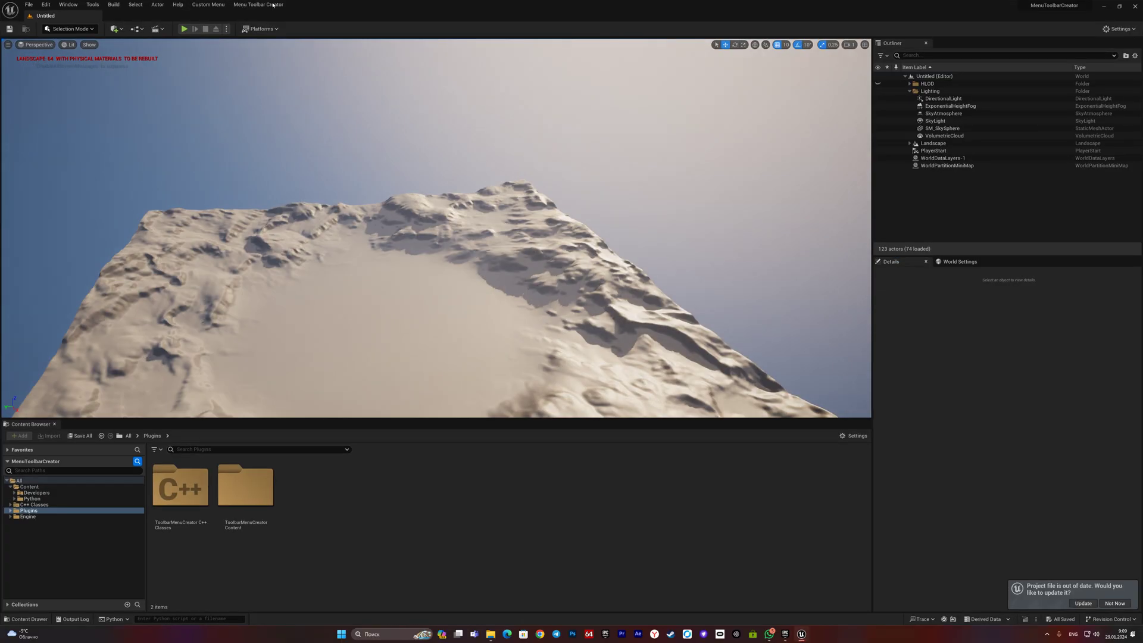
# - Open SubMenu1 through SubMenu4 from Custom Menu to test each widget window
pyautogui.click(208, 4)
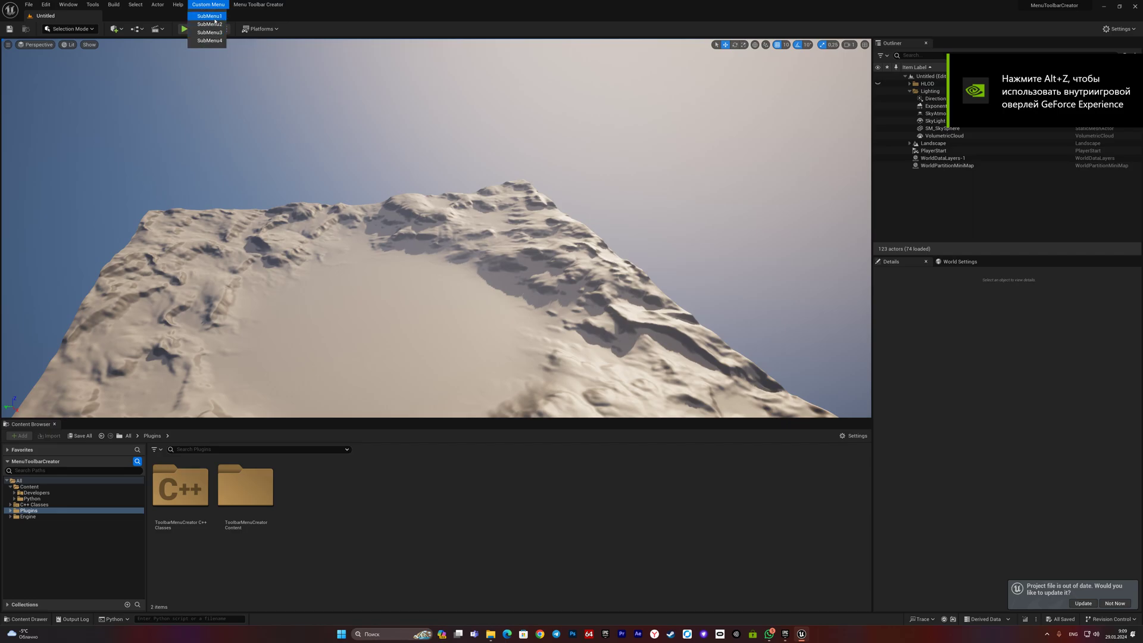
pyautogui.click(206, 18)
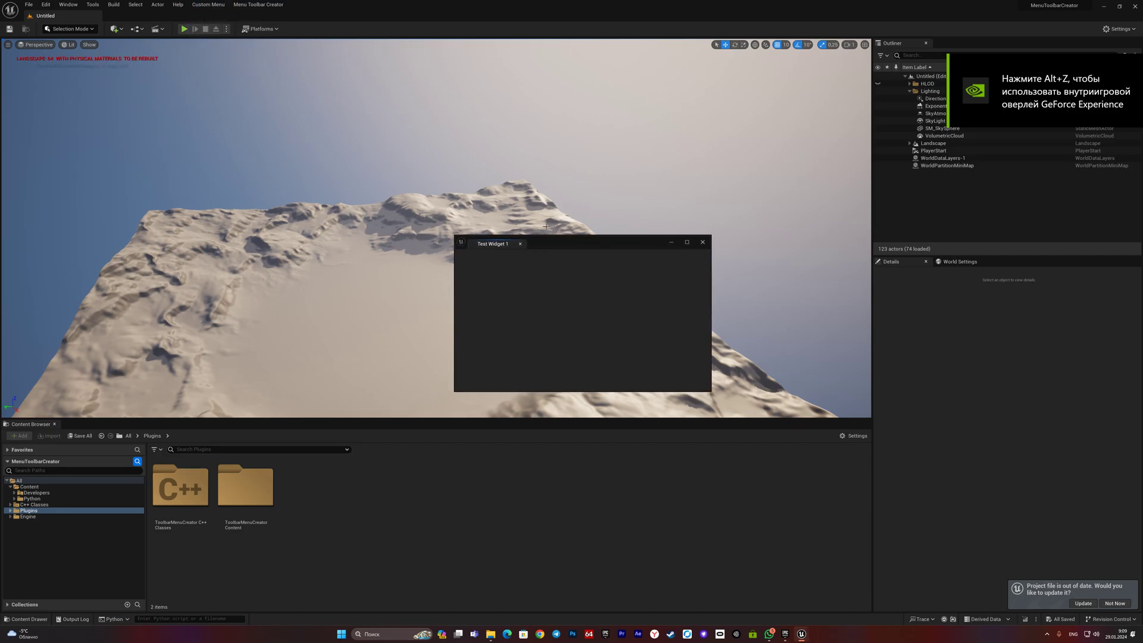
pyautogui.click(207, 5)
pyautogui.click(206, 24)
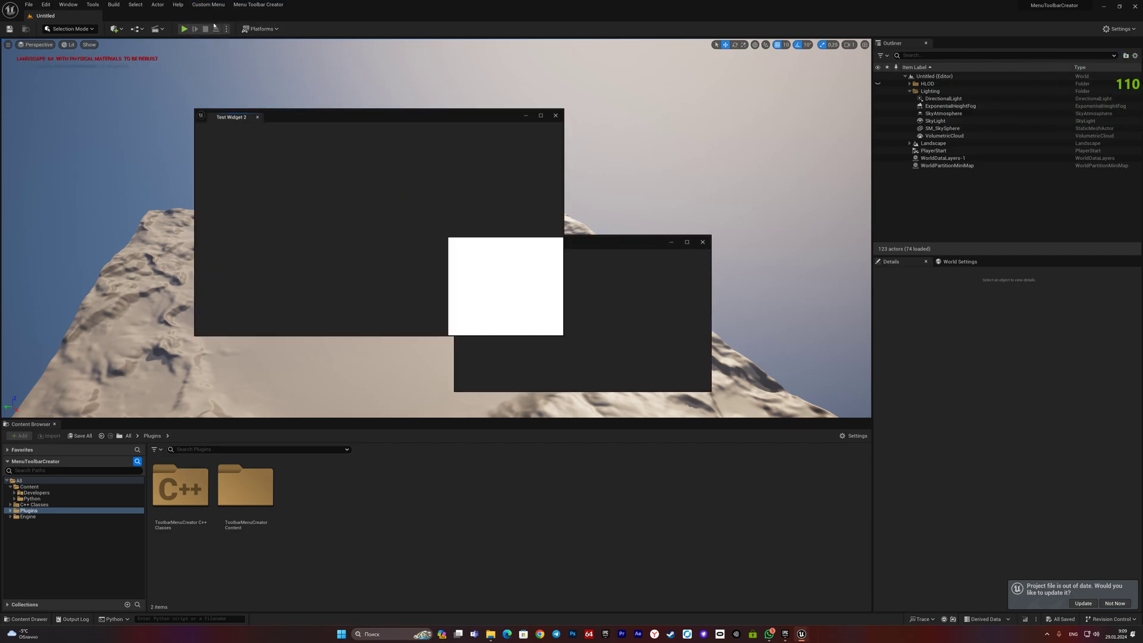
pyautogui.click(207, 5)
pyautogui.click(206, 38)
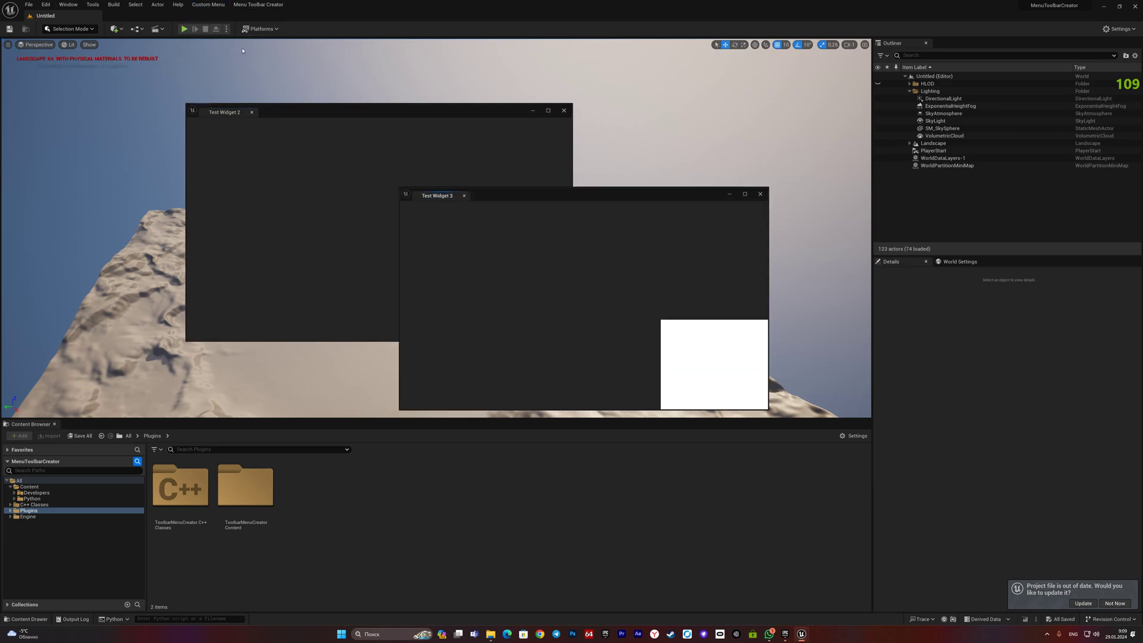
pyautogui.click(209, 5)
pyautogui.click(205, 52)
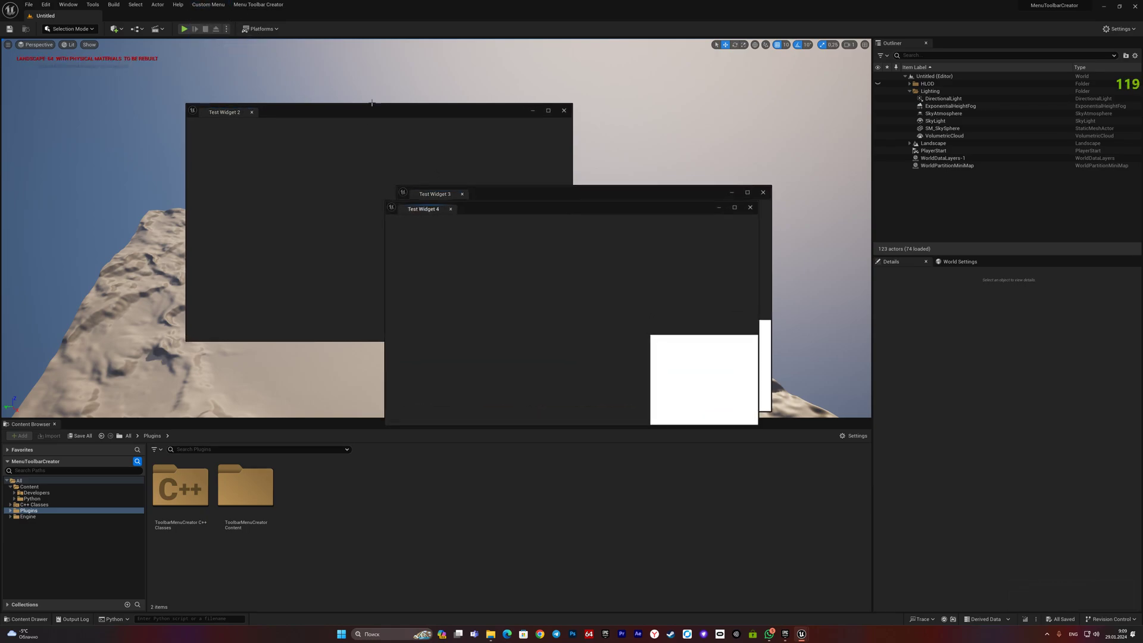
# - Close the Test Widget windows and reopen the menu creation window
pyautogui.click(750, 208)
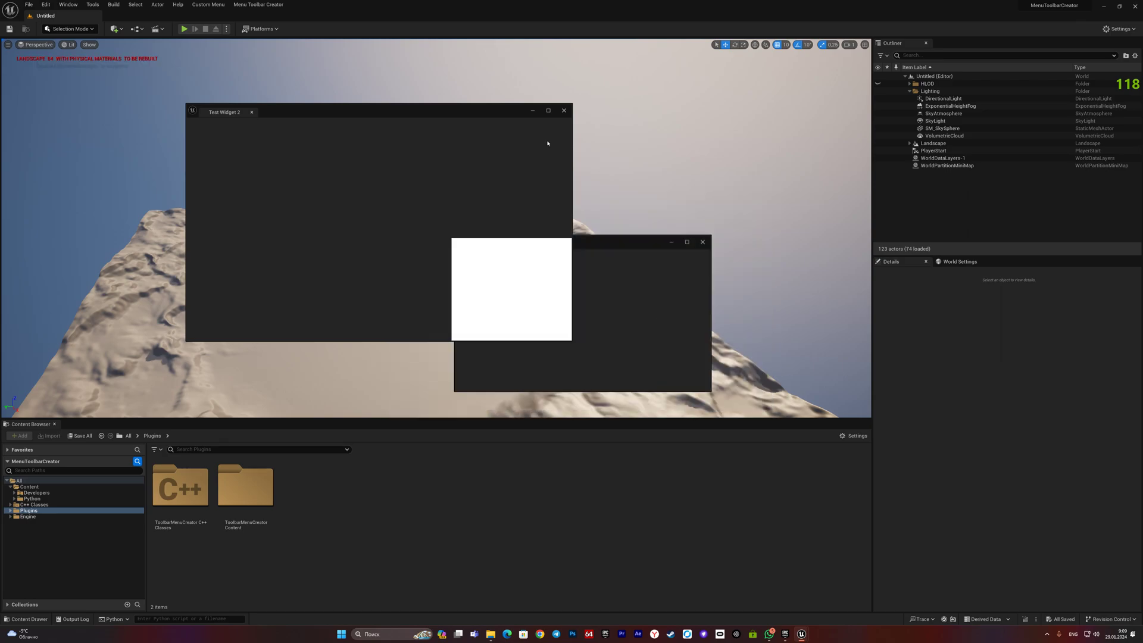
pyautogui.click(562, 111)
pyautogui.click(209, 5)
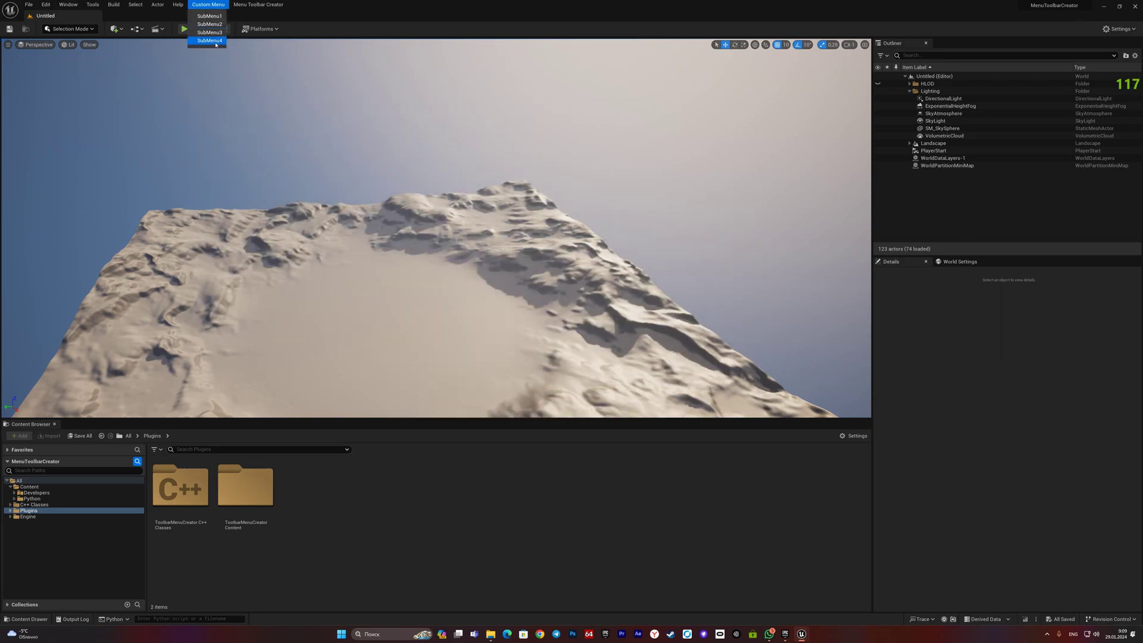
pyautogui.click(334, 11)
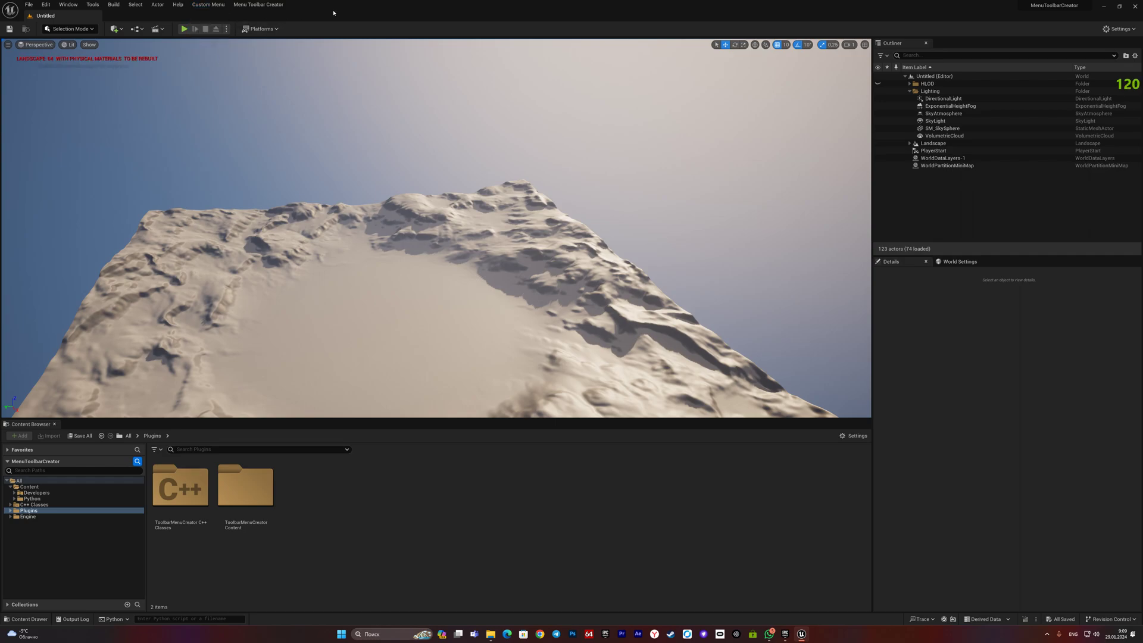
pyautogui.click(284, 6)
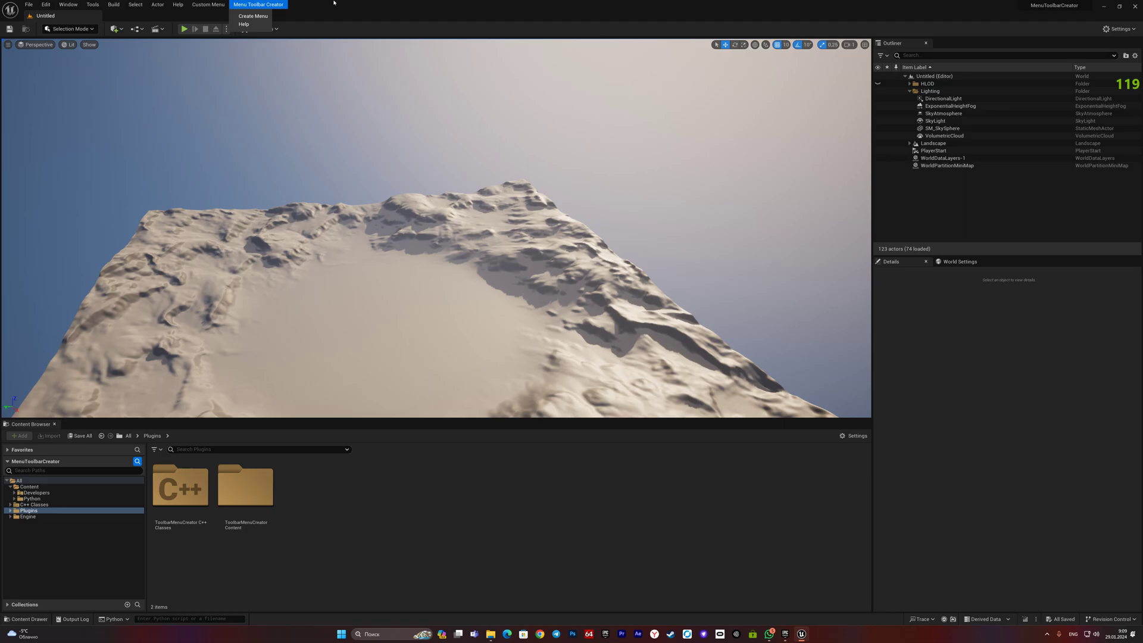
pyautogui.click(253, 17)
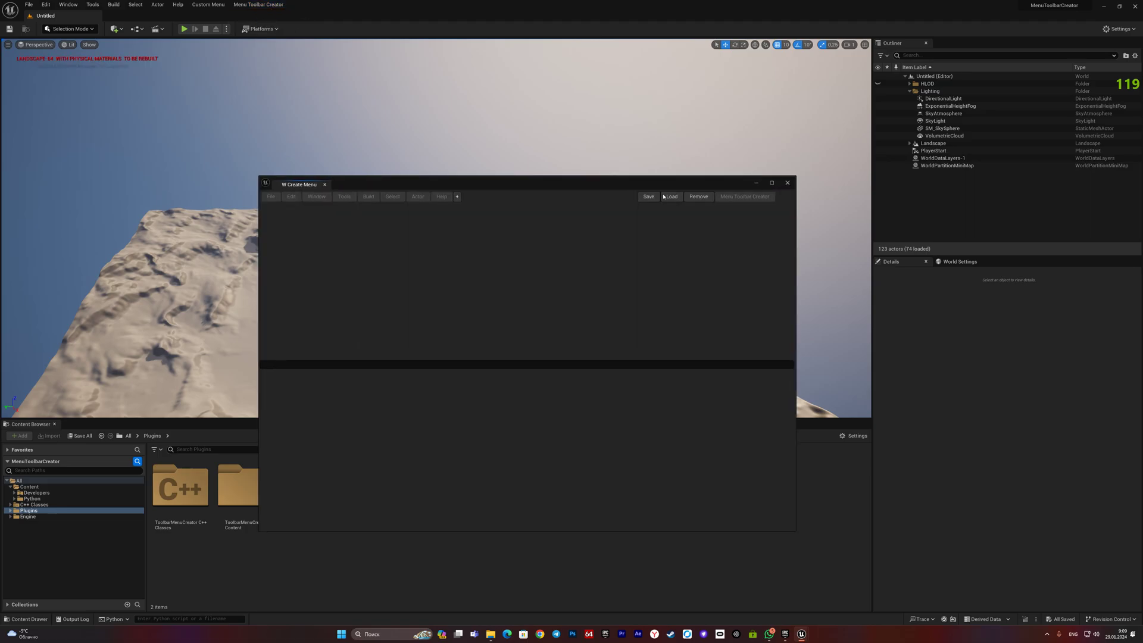
# - Load the saved menu setup and assign W_Help and W_CreateMenu to the first two submenus
pyautogui.click(670, 196)
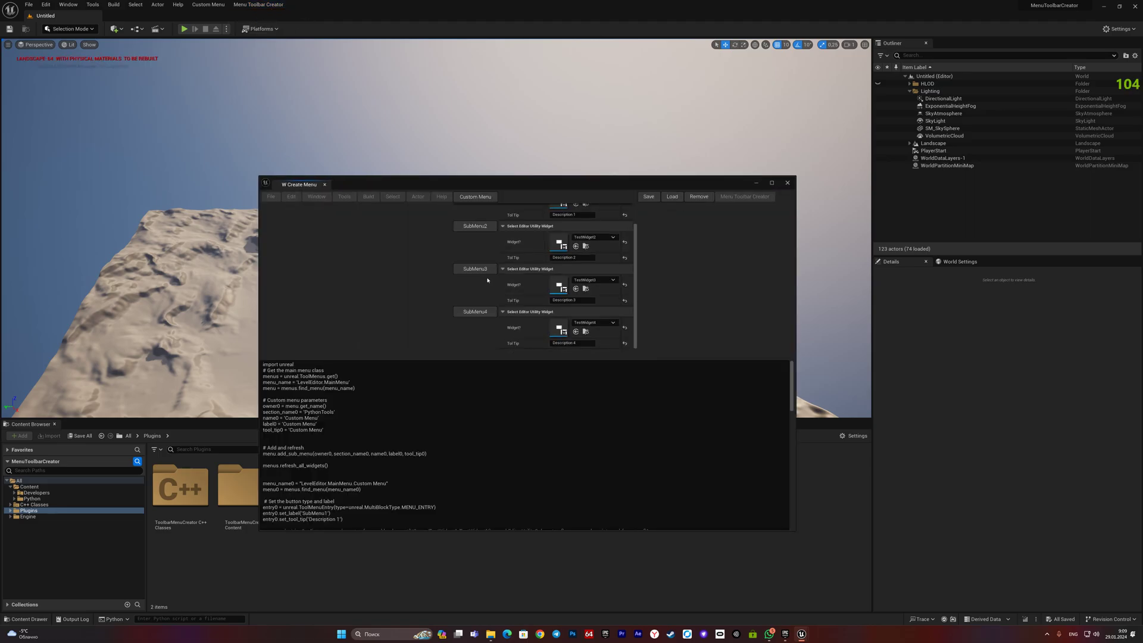
pyautogui.scroll(2, 487, 280)
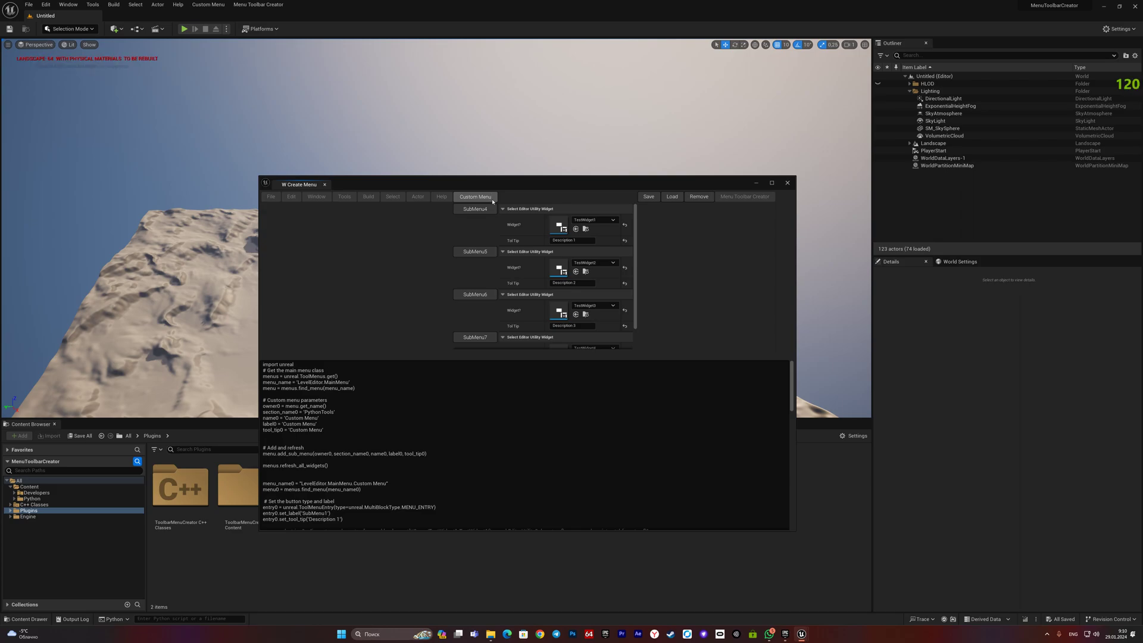
pyautogui.click(594, 219)
pyautogui.scroll(-1, 637, 354)
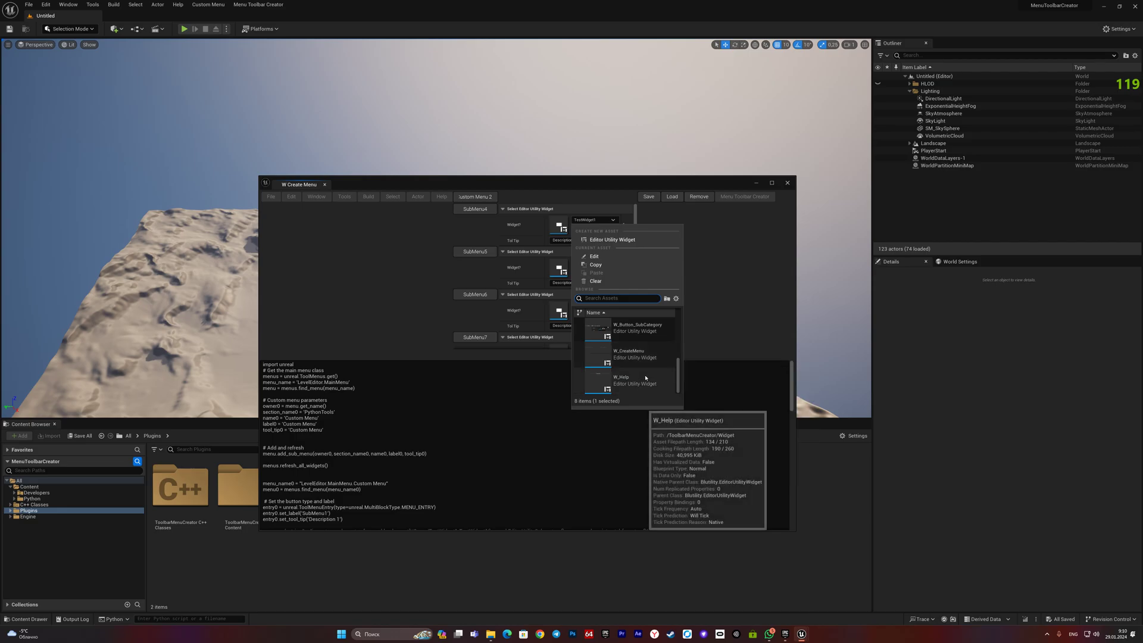
pyautogui.click(625, 386)
pyautogui.click(594, 262)
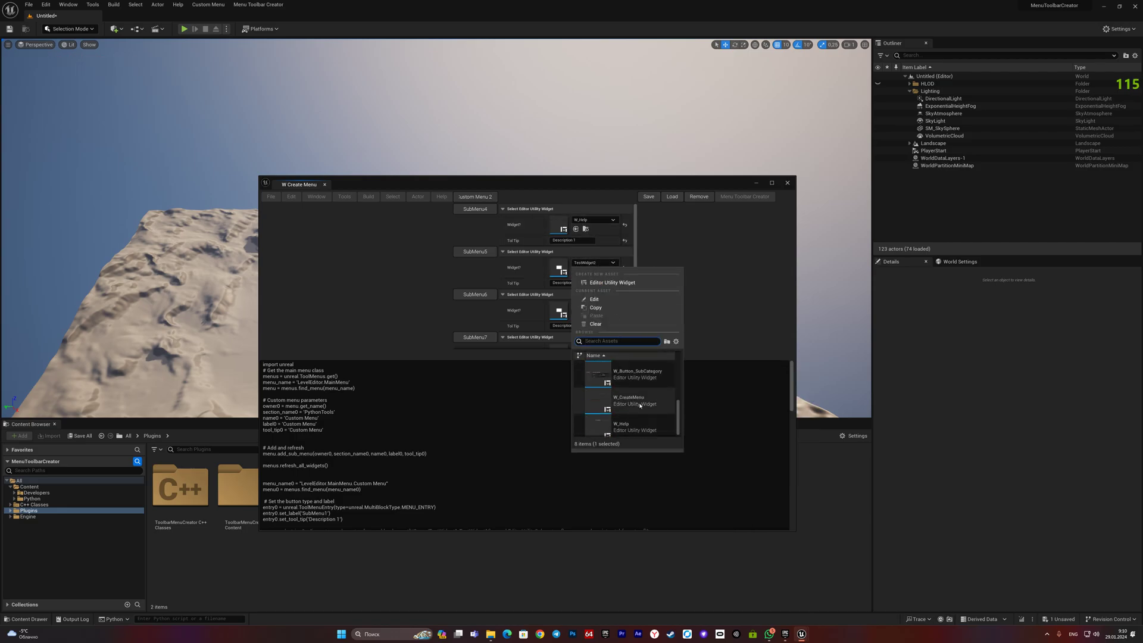
pyautogui.press('Escape')
pyautogui.click(594, 263)
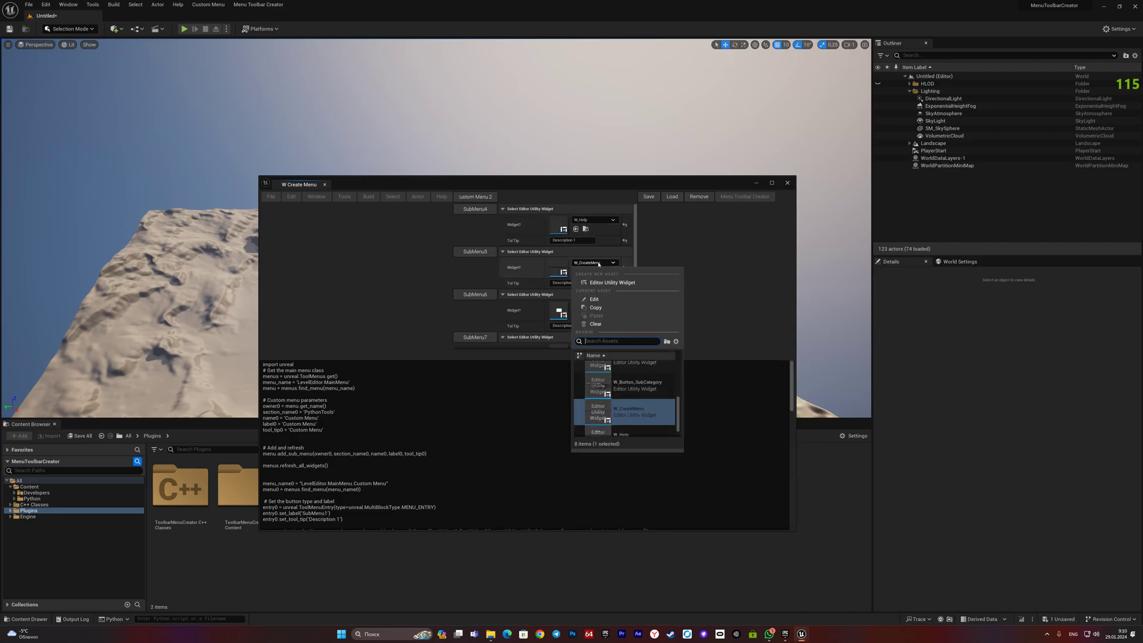
pyautogui.scroll(-1, 632, 390)
# - Assign TestWidget4, TestWidget2 and TestWidget1 to SubMenu5, SubMenu6 and SubMenu7
pyautogui.click(632, 390)
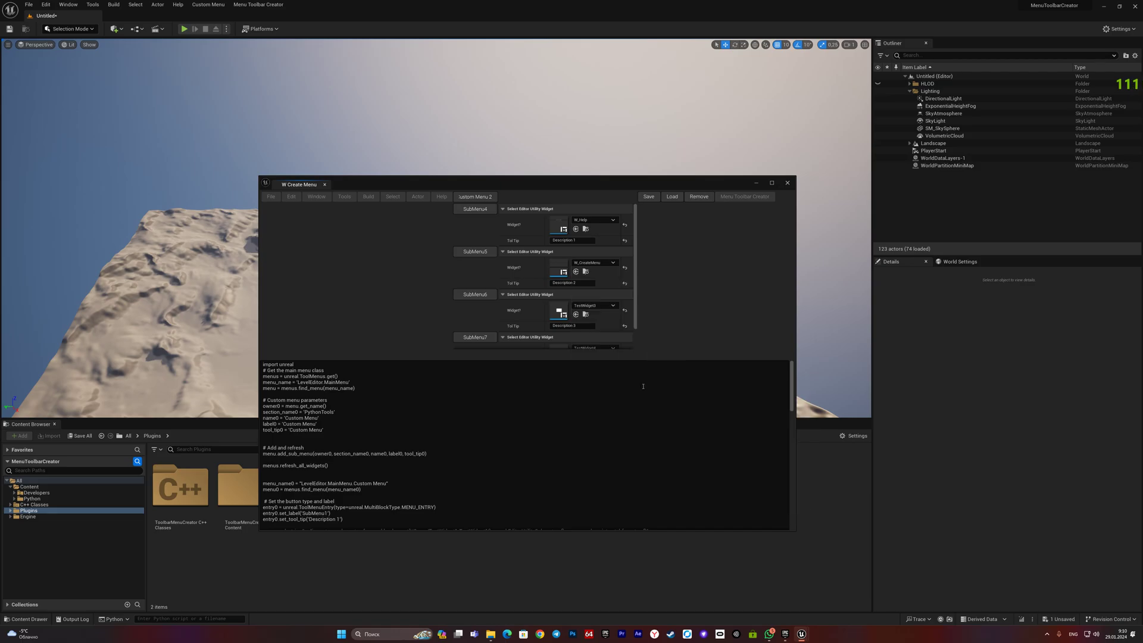
pyautogui.click(594, 305)
pyautogui.click(636, 440)
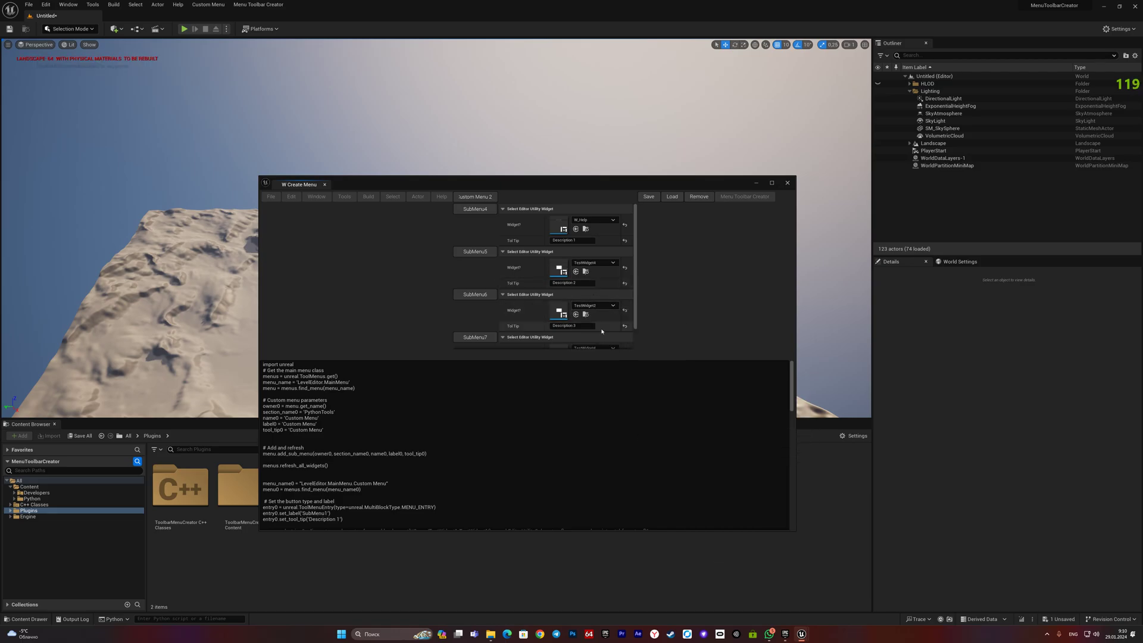
pyautogui.scroll(-1, 599, 331)
pyautogui.click(598, 328)
pyautogui.scroll(2, 630, 447)
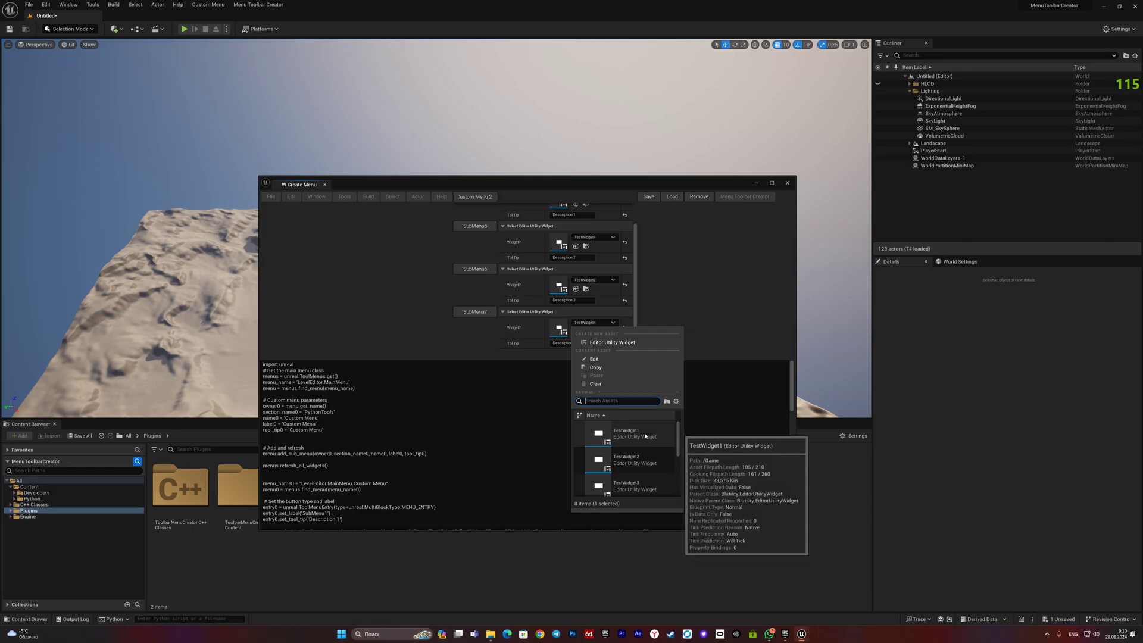
pyautogui.click(630, 433)
pyautogui.scroll(1, 578, 232)
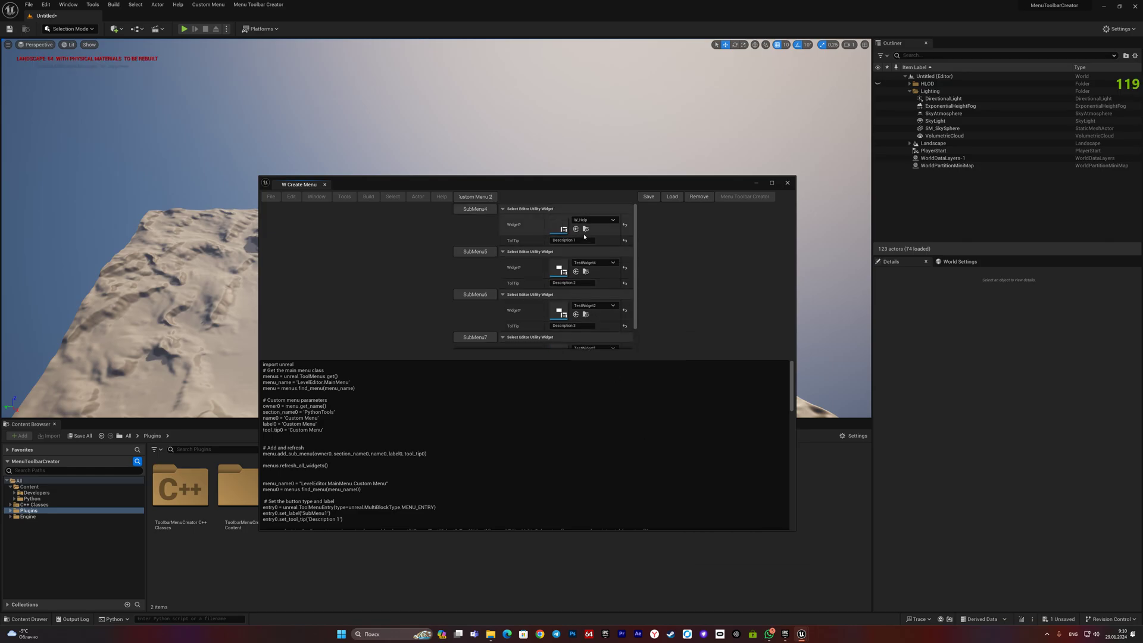
# - Change the tooltips to Description 4–7 and save the menu as Custom Menu 2
pyautogui.click(575, 241)
pyautogui.press('BackSpace')
pyautogui.write('4')
pyautogui.click(572, 282)
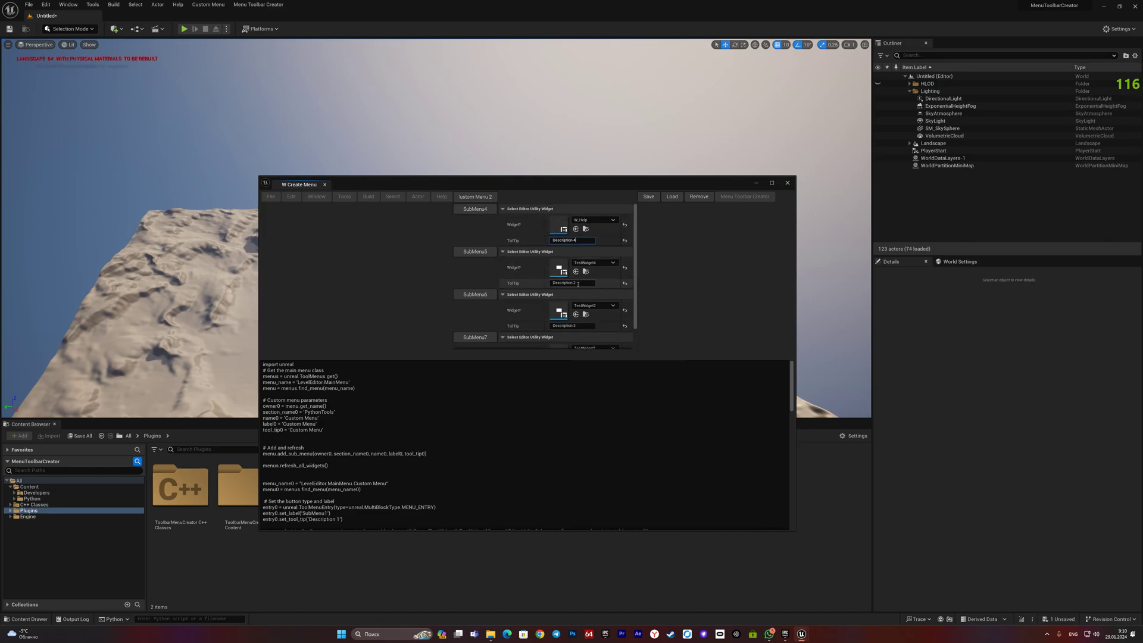
pyautogui.press('BackSpace')
pyautogui.write('5')
pyautogui.click(579, 325)
pyautogui.press('BackSpace')
pyautogui.write('6')
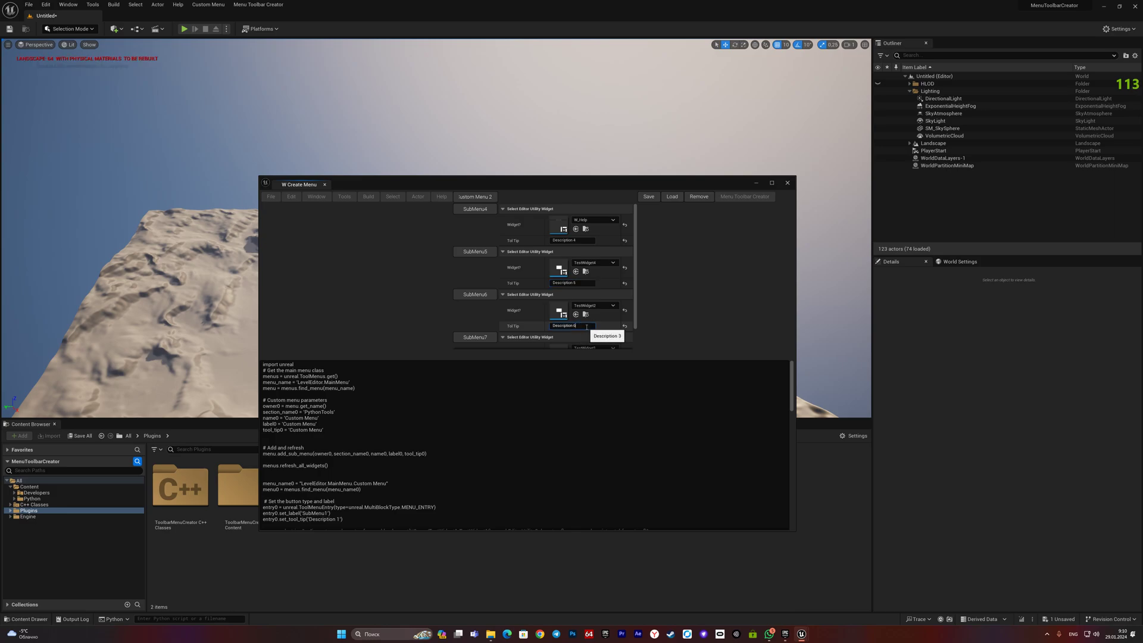
pyautogui.scroll(-1, 584, 337)
pyautogui.press('BackSpace')
pyautogui.write('7')
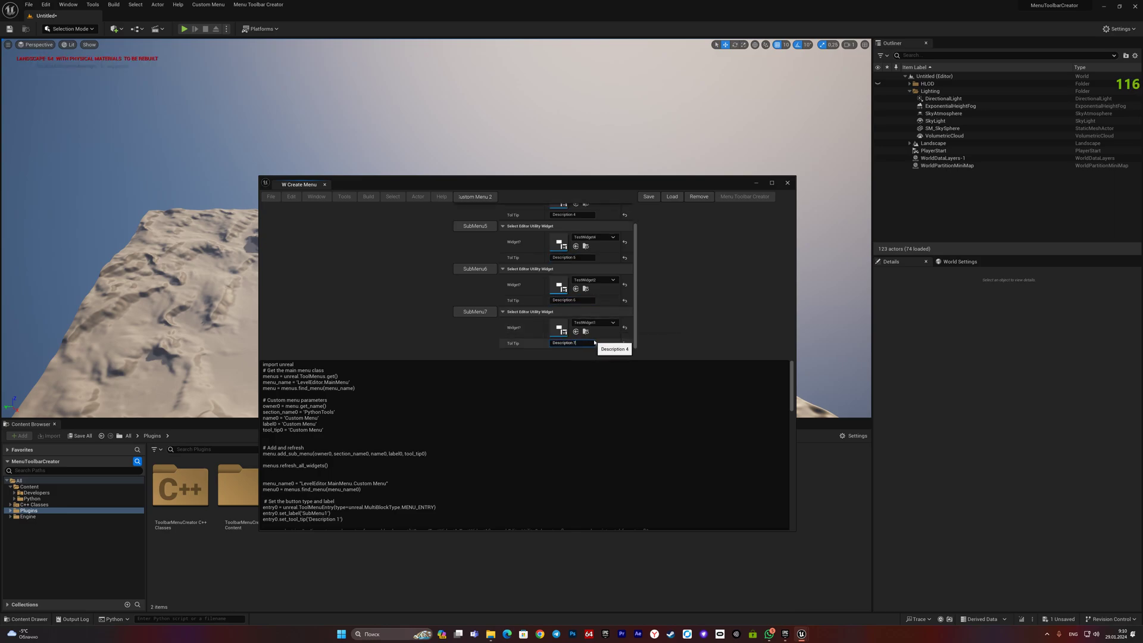
pyautogui.click(649, 198)
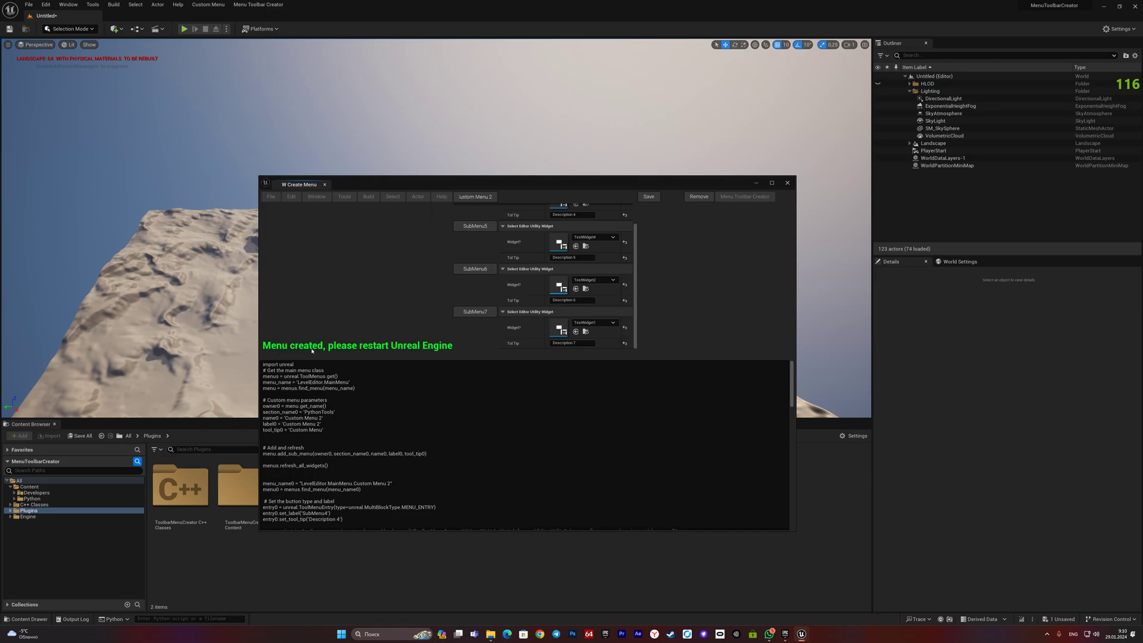
pyautogui.scroll(-5, 447, 428)
pyautogui.scroll(-2, 793, 428)
pyautogui.scroll(4, 375, 437)
pyautogui.scroll(3, 375, 437)
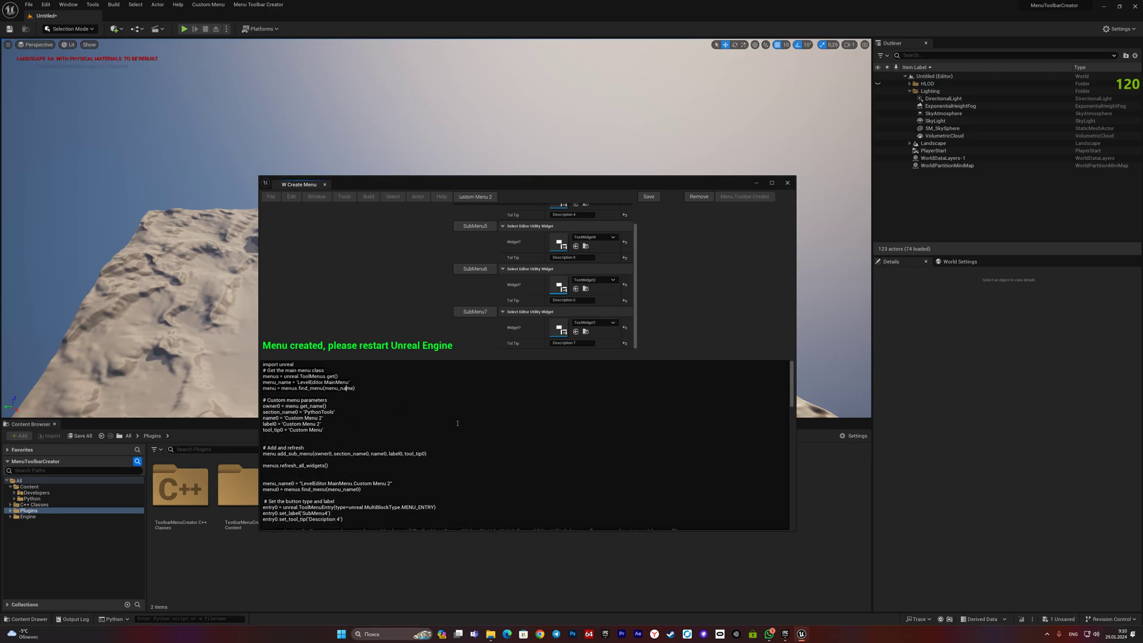
pyautogui.scroll(-2, 525, 444)
pyautogui.scroll(-4, 525, 445)
pyautogui.scroll(6, 526, 445)
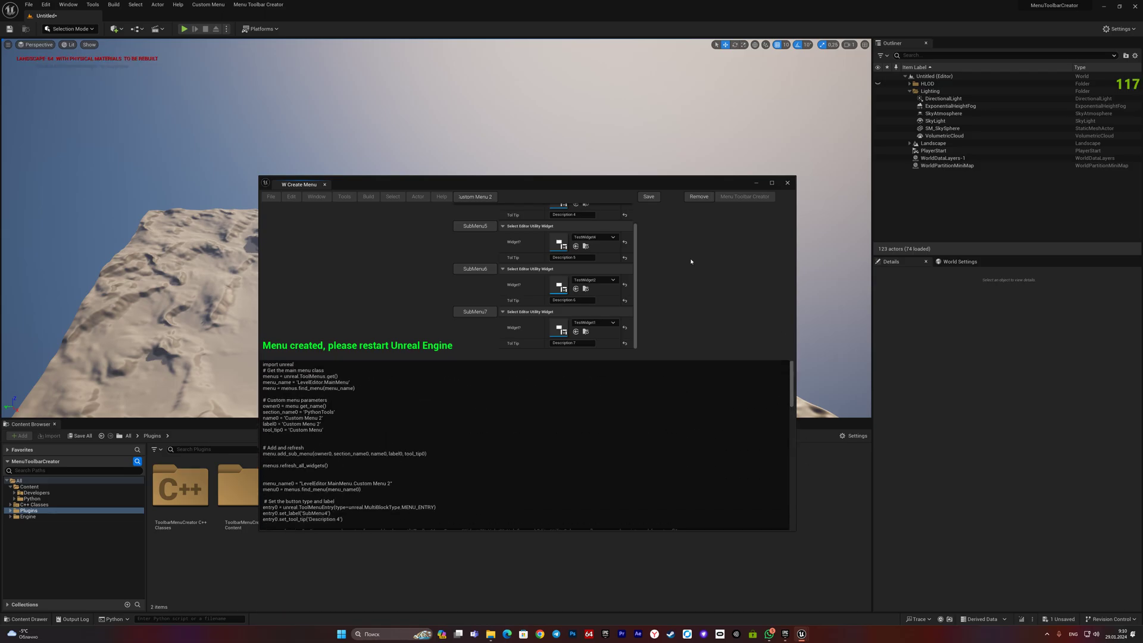
pyautogui.click(787, 183)
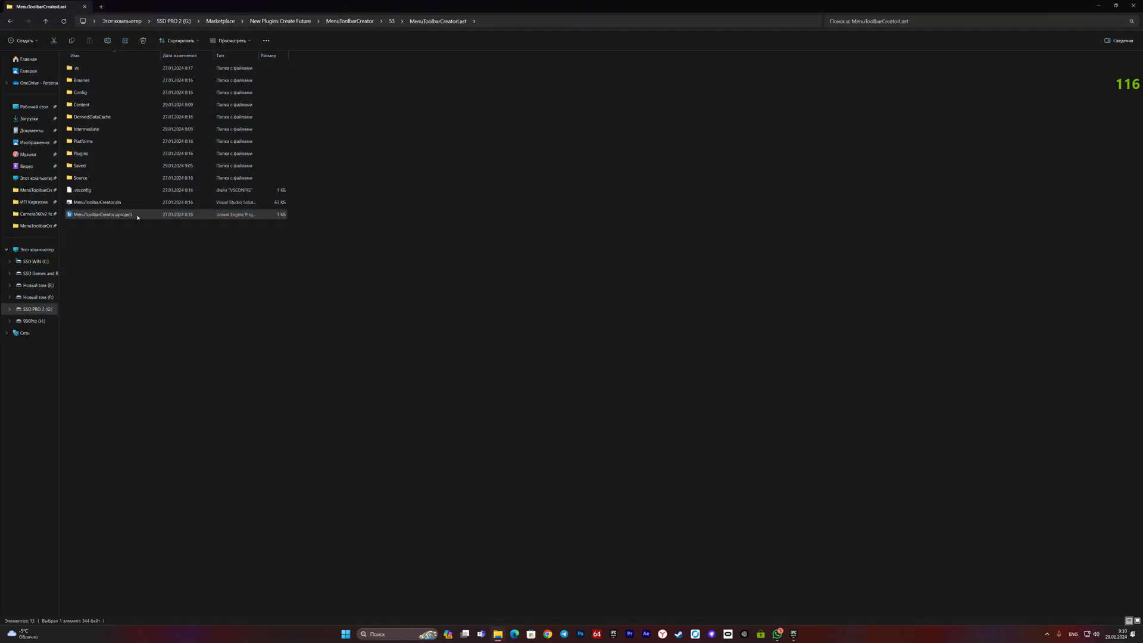
# - Relaunch MenuToolbarCreator.uproject and confirm Custom Menu 2 lists SubMenu4–SubMenu7
pyautogui.click(123, 215)
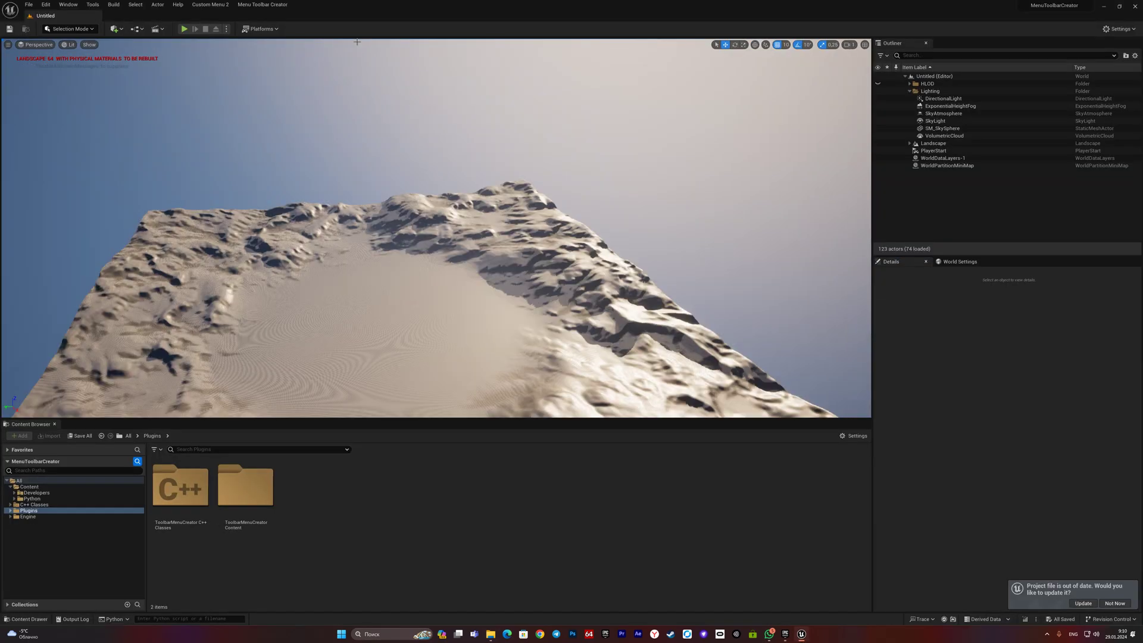
pyautogui.click(215, 5)
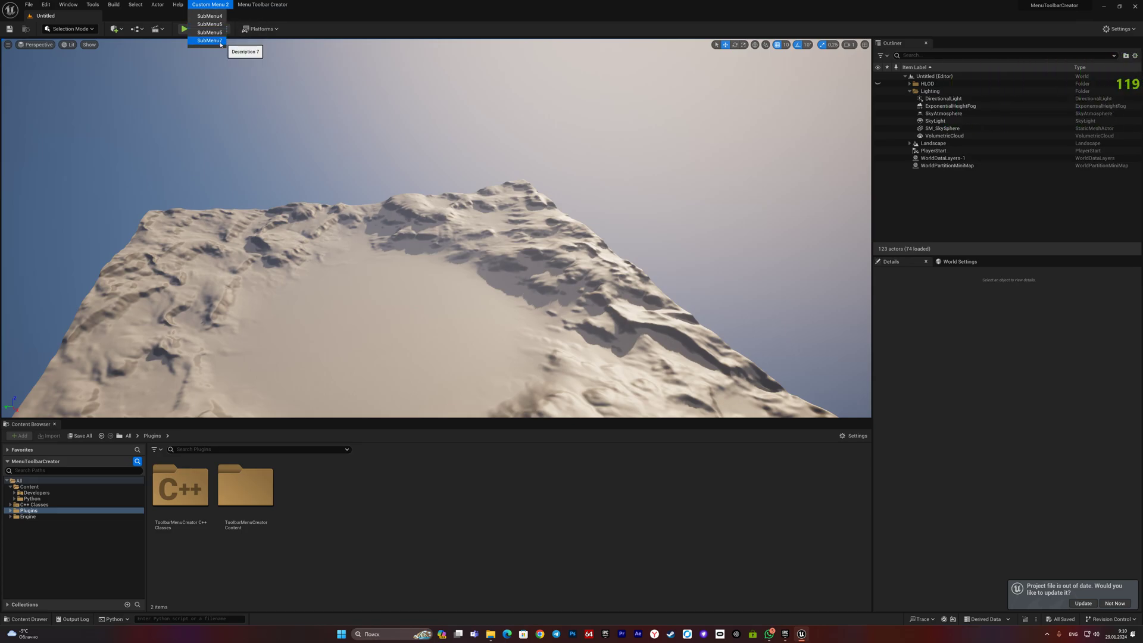
# - Review Custom Menu 2's submenus, then remove it in the menu creator window
pyautogui.click(263, 4)
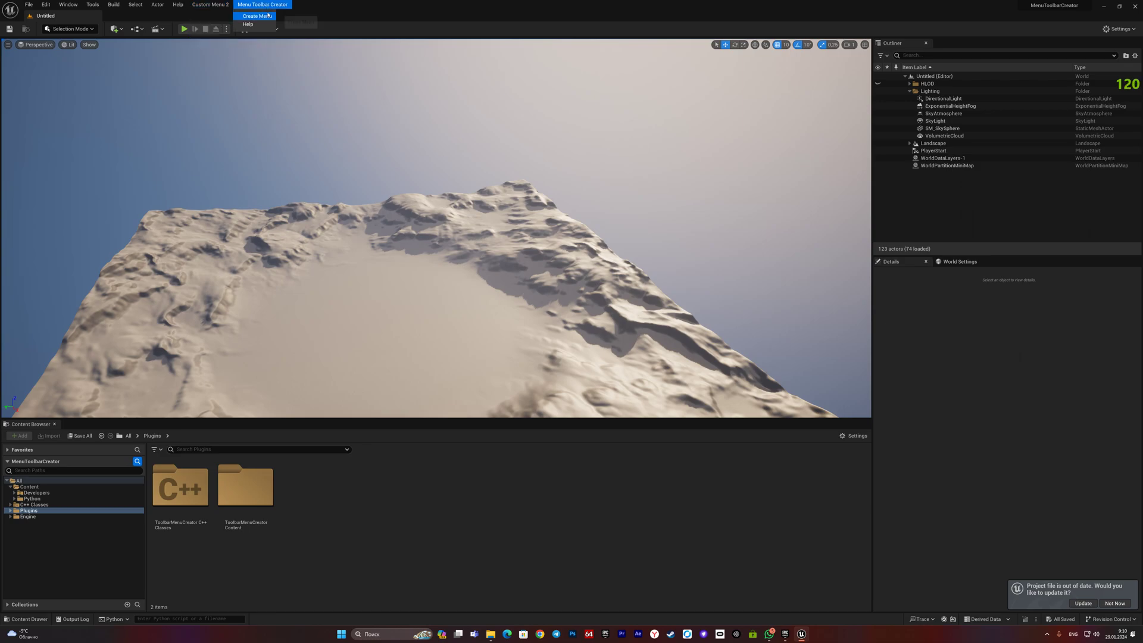
pyautogui.click(268, 16)
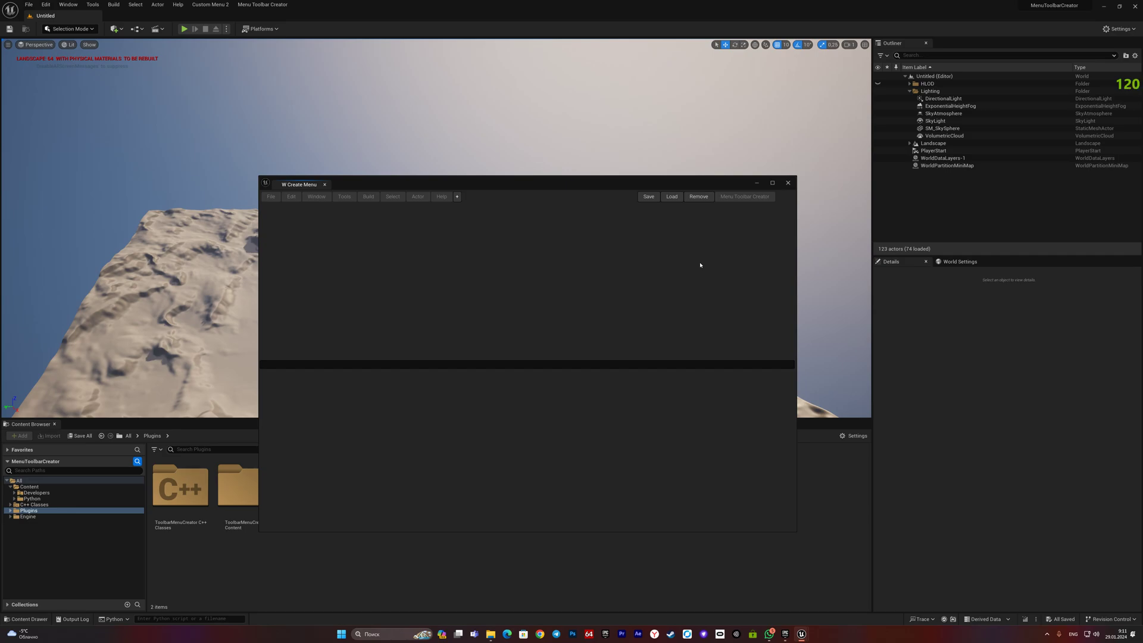
pyautogui.click(210, 4)
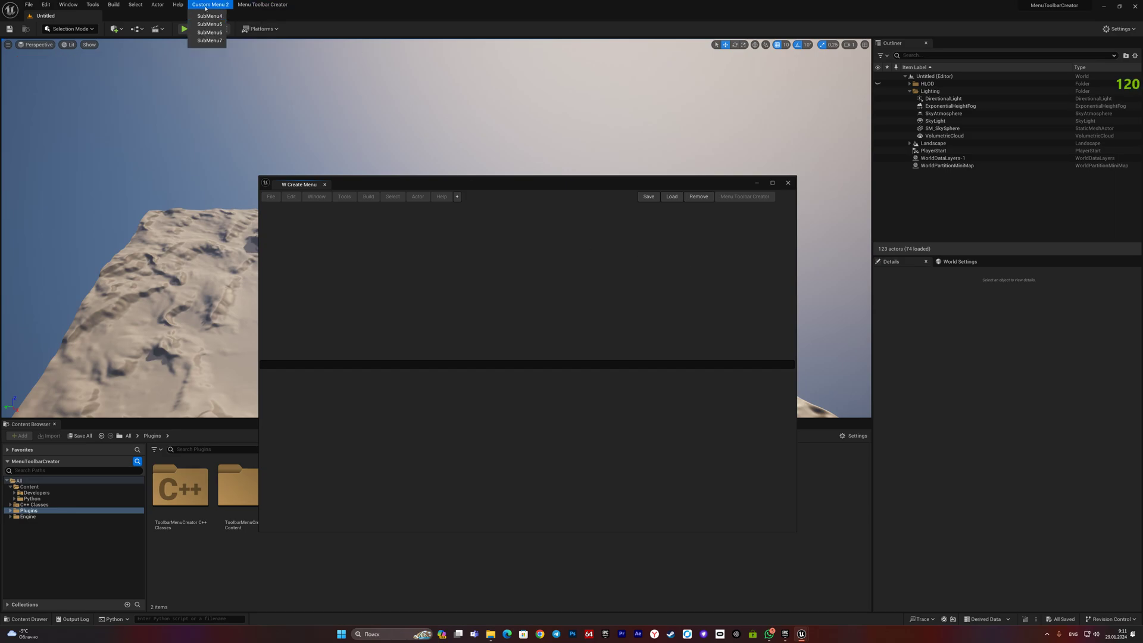
pyautogui.click(698, 197)
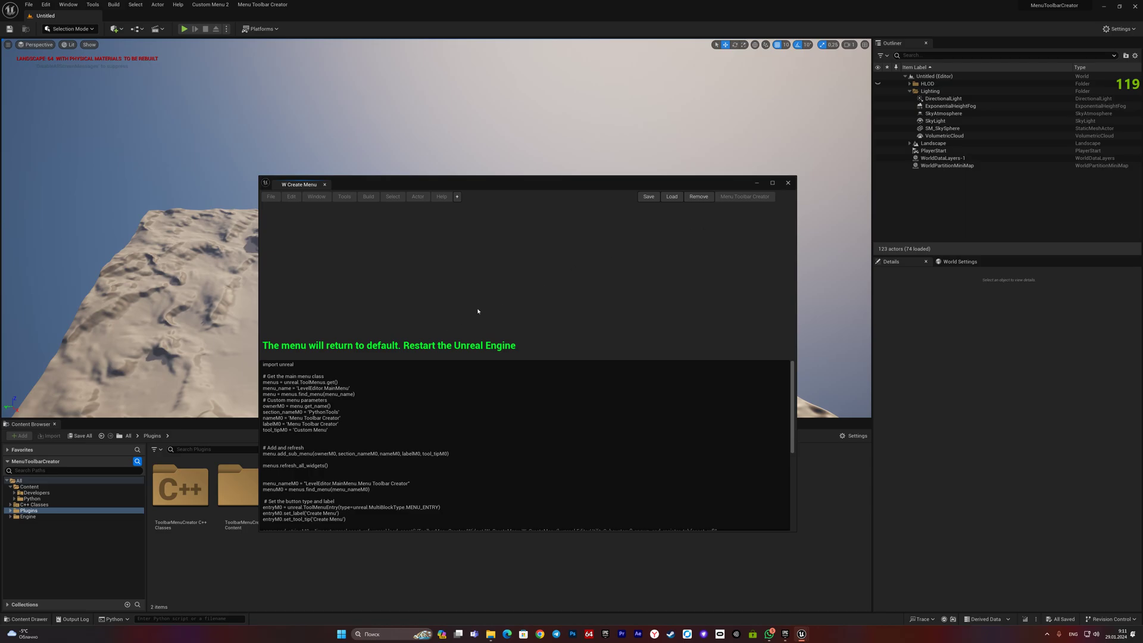
# - Close the menu creator and relaunch MenuToolbarCreator.uproject to restore the default menu bar
pyautogui.click(787, 183)
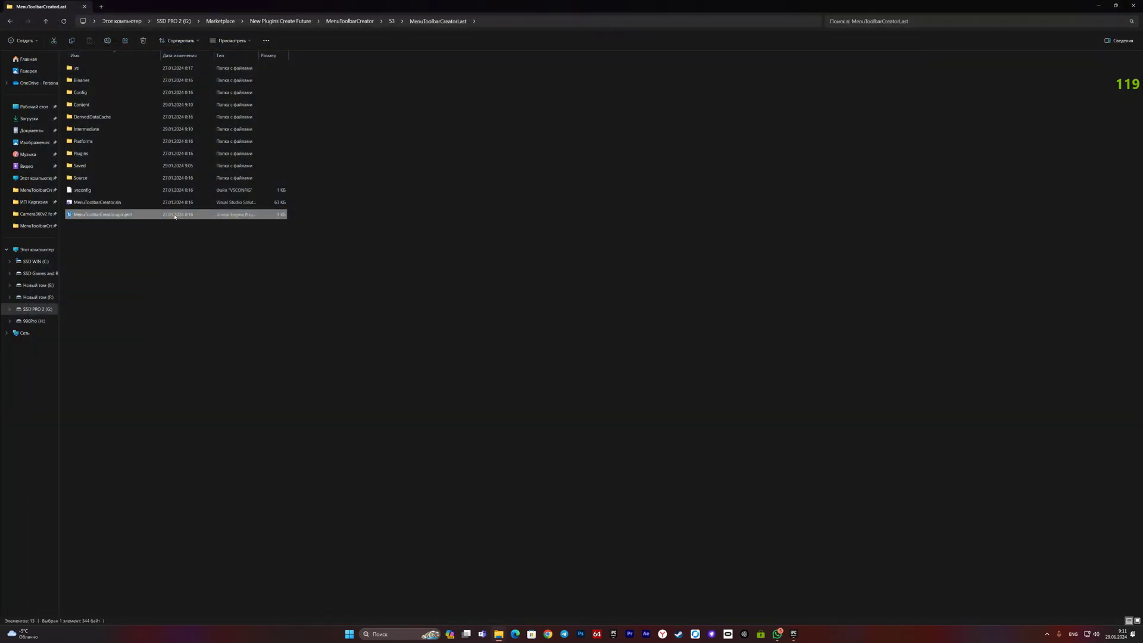
pyautogui.doubleClick(175, 216)
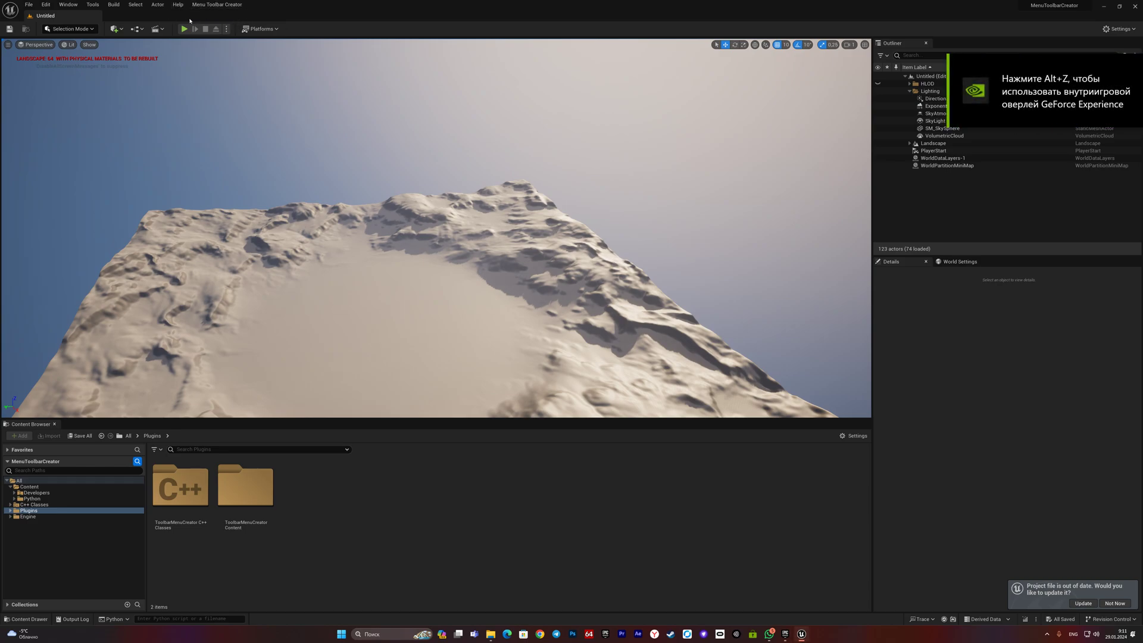
pyautogui.click(217, 5)
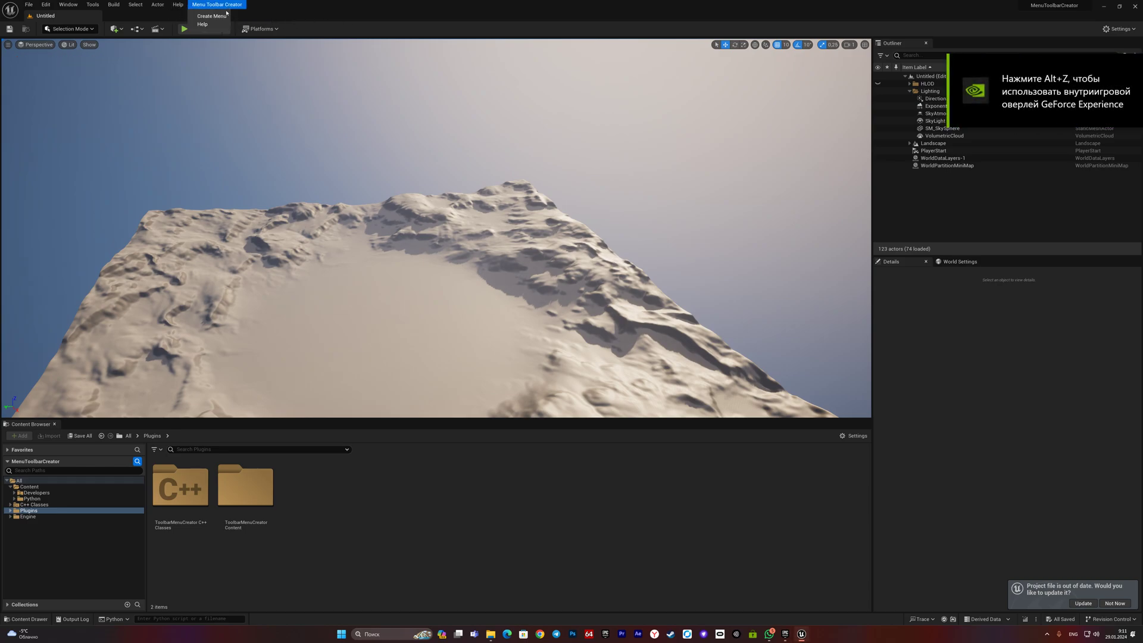
pyautogui.click(216, 17)
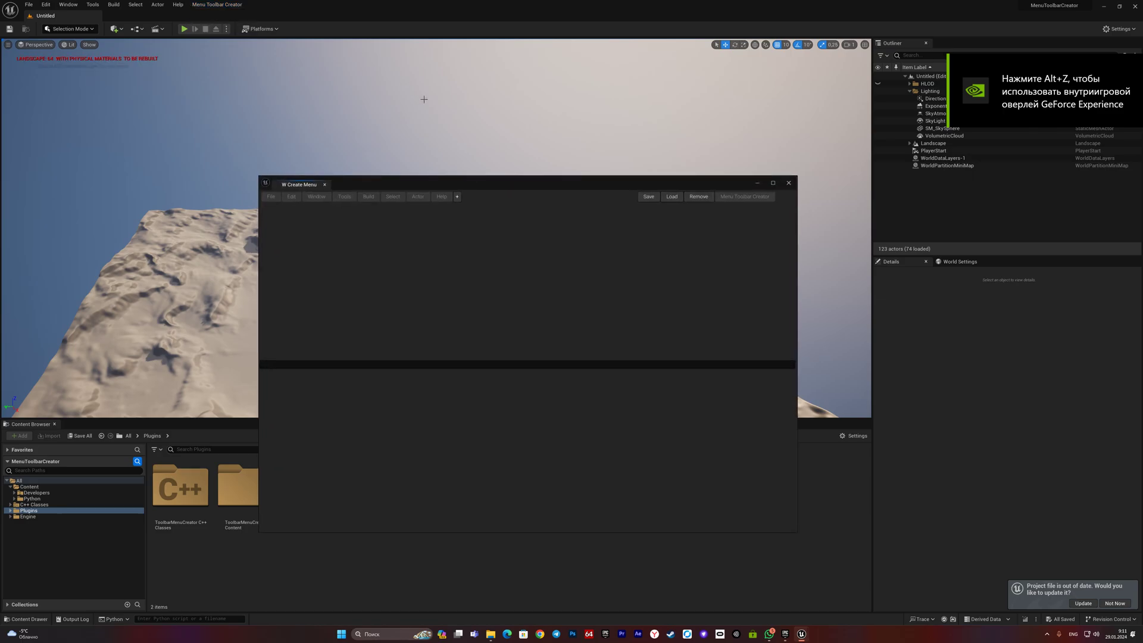
pyautogui.moveTo(512, 188); pyautogui.dragTo(523, 169)
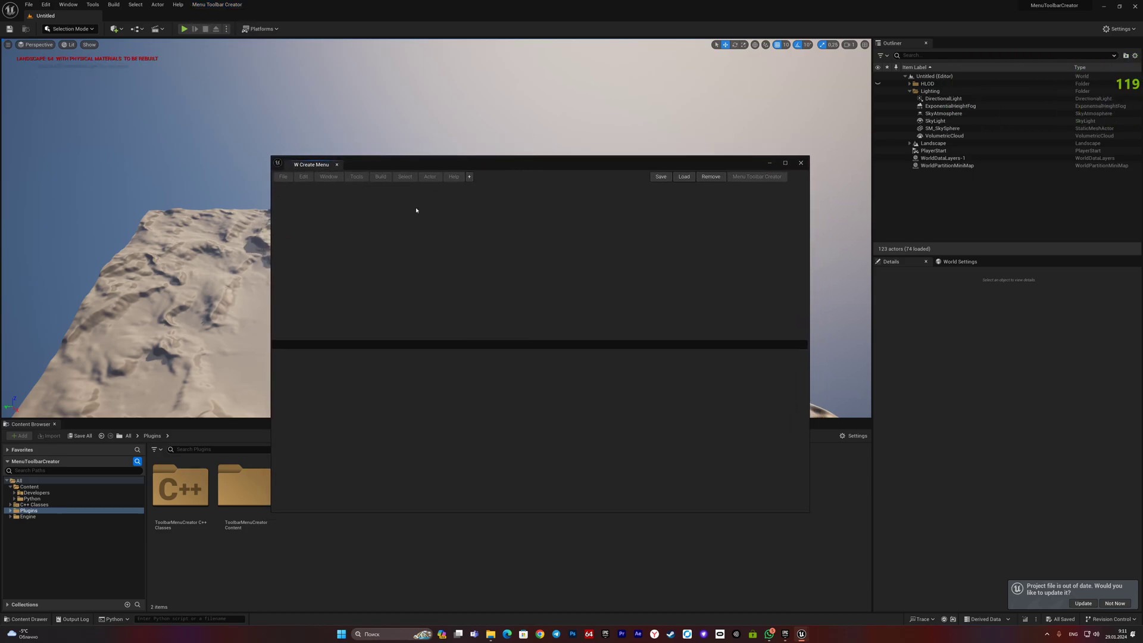
pyautogui.click(800, 164)
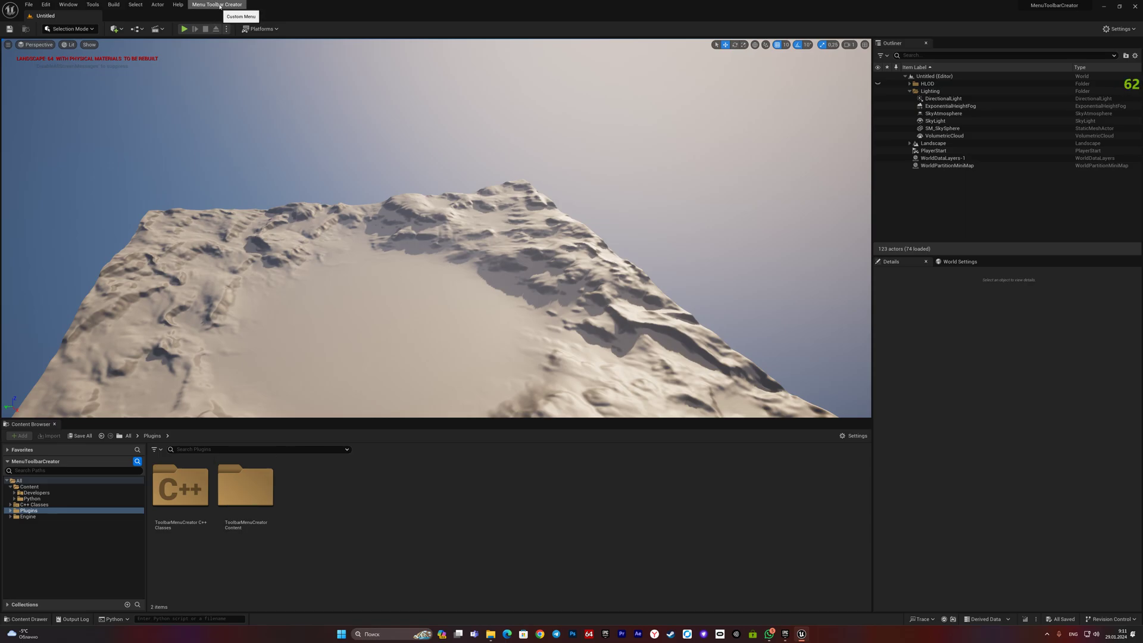
pyautogui.click(220, 5)
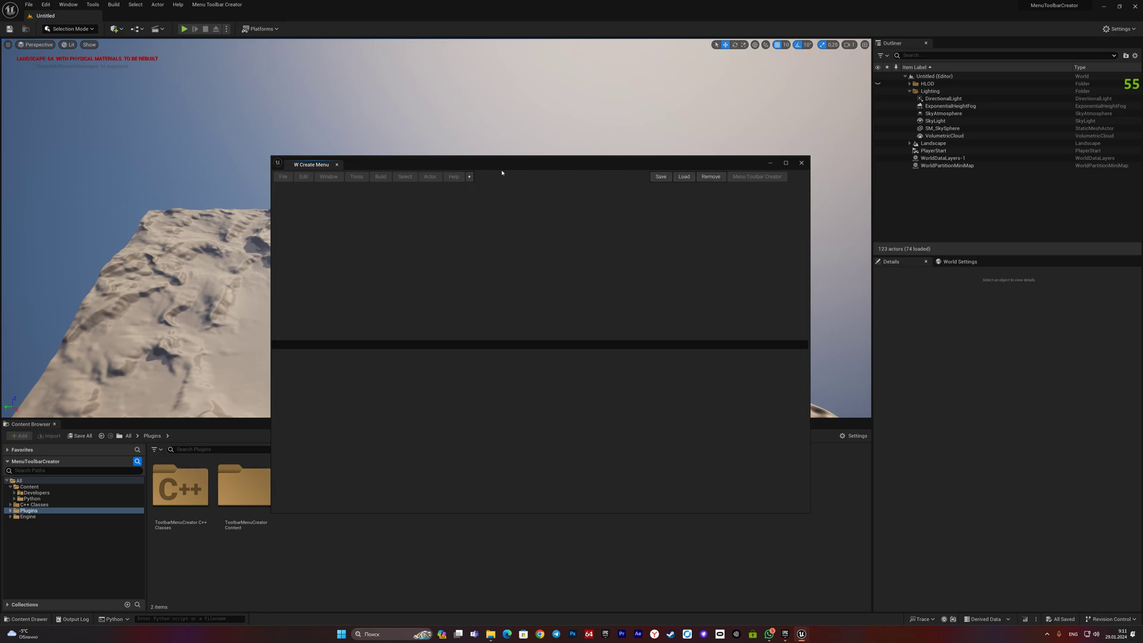
pyautogui.moveTo(516, 166); pyautogui.dragTo(423, 212)
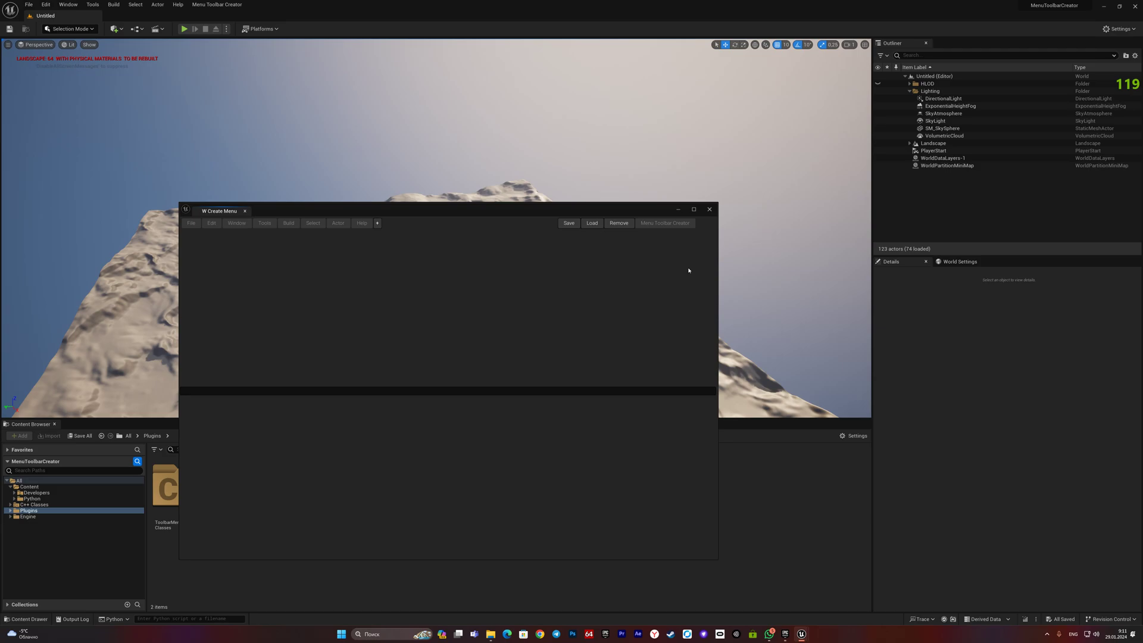
pyautogui.click(708, 209)
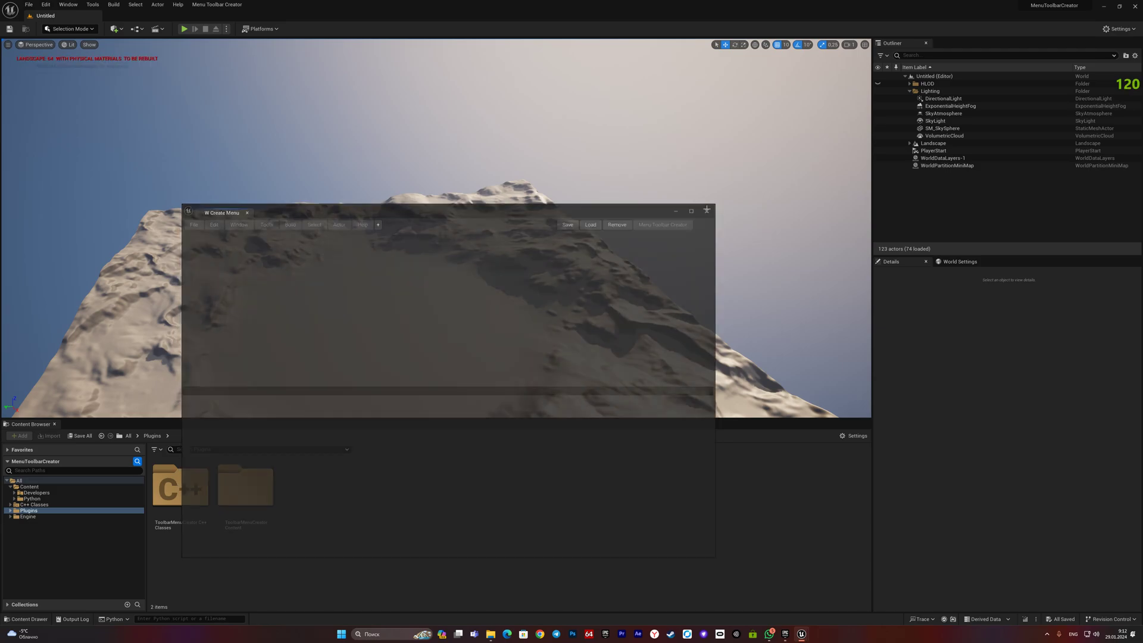